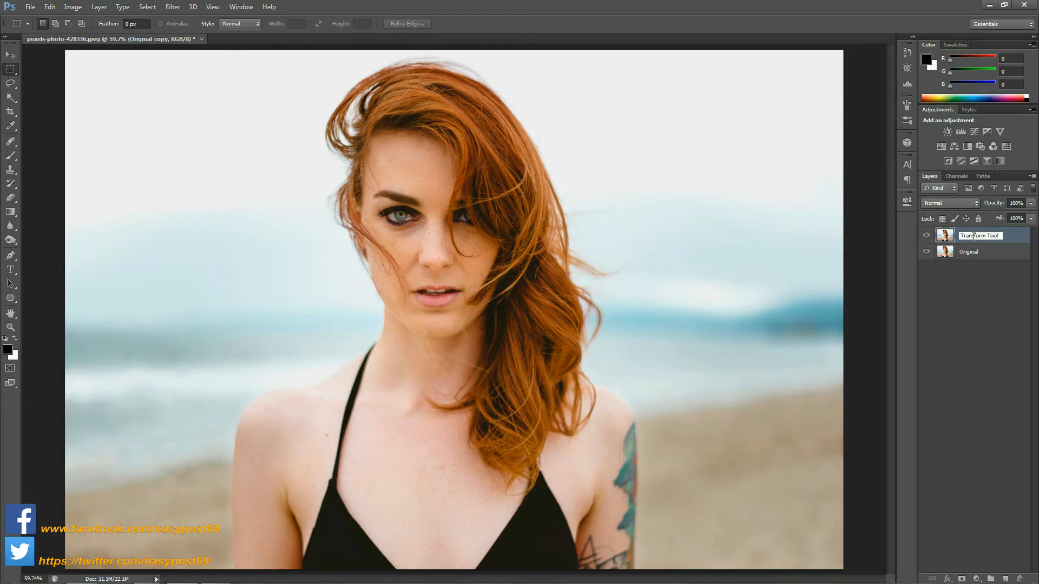
Name the copied photo layer Transform Tool, and duplicate it as a layer named Content Aware
{"action": "key", "text": "Return"}
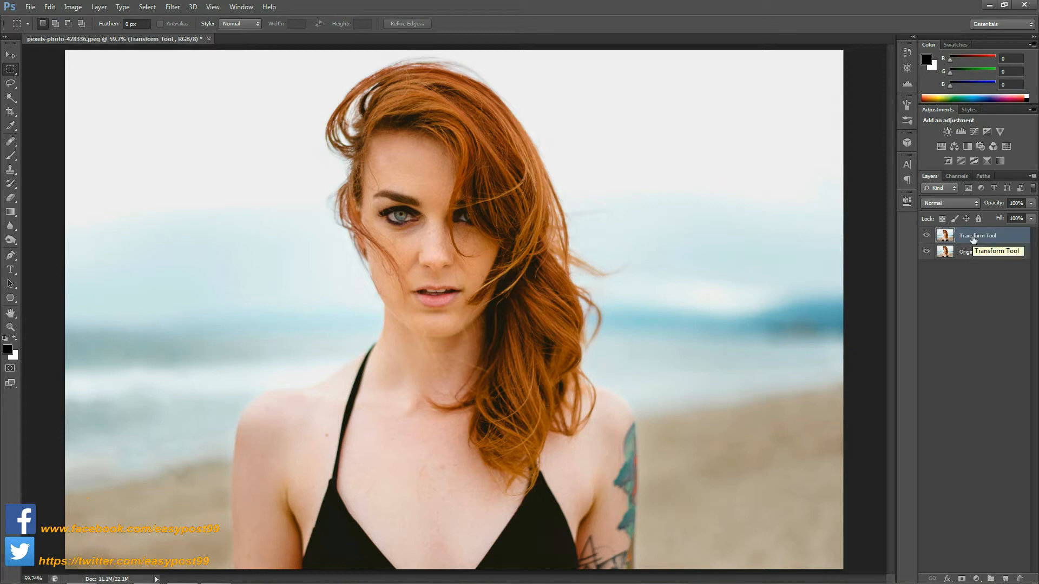
{"action": "key", "text": "ctrl+j"}
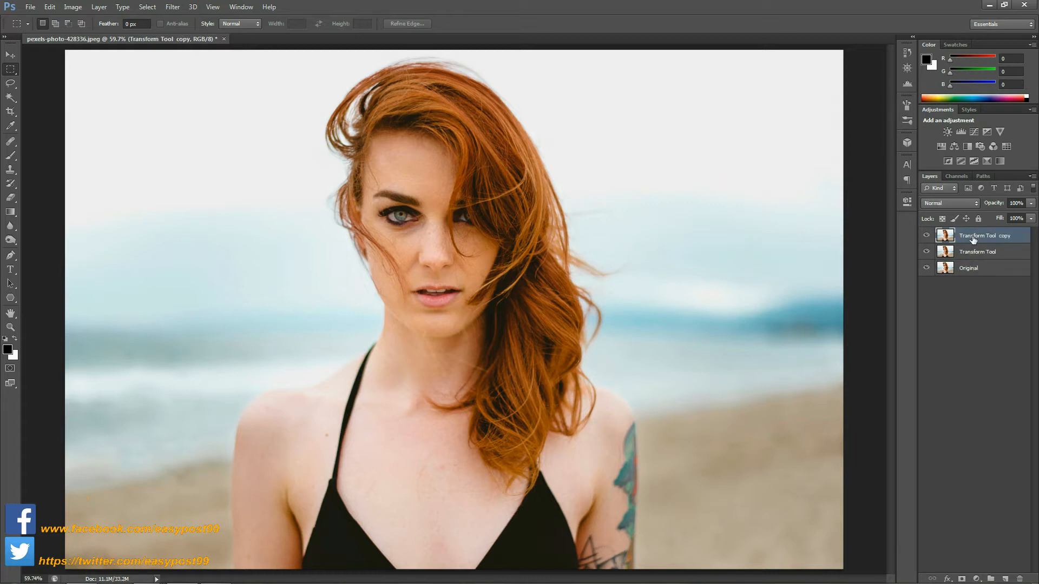
{"action": "double_click", "coordinate": [973, 238]}
{"action": "type", "text": "Content Aware"}
{"action": "key", "text": "Return"}
Duplicate the Content Aware layer and rename the copy Content Aware Protect
{"action": "key", "text": "ctrl+j"}
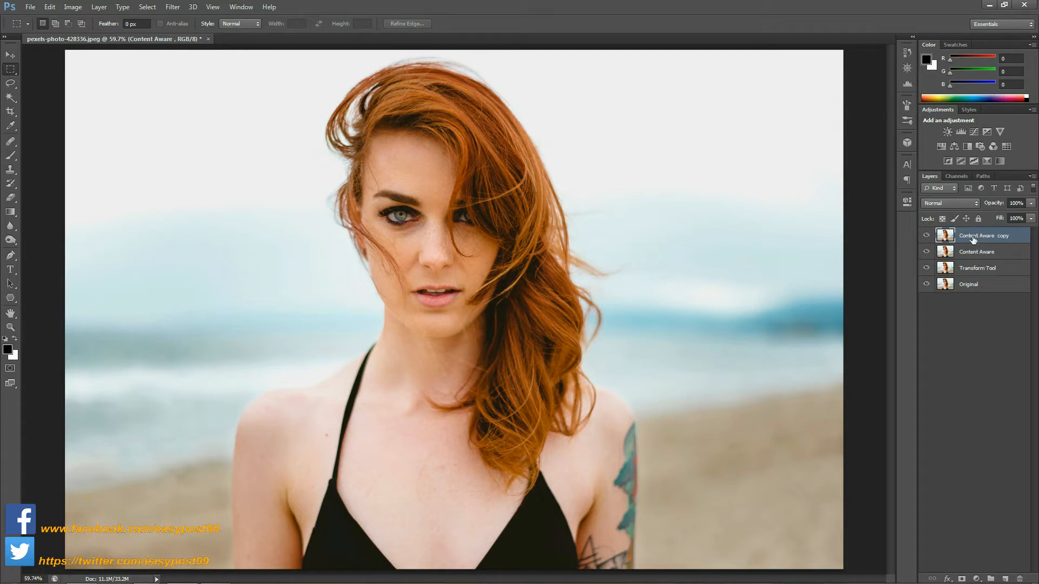
{"action": "double_click", "coordinate": [972, 237]}
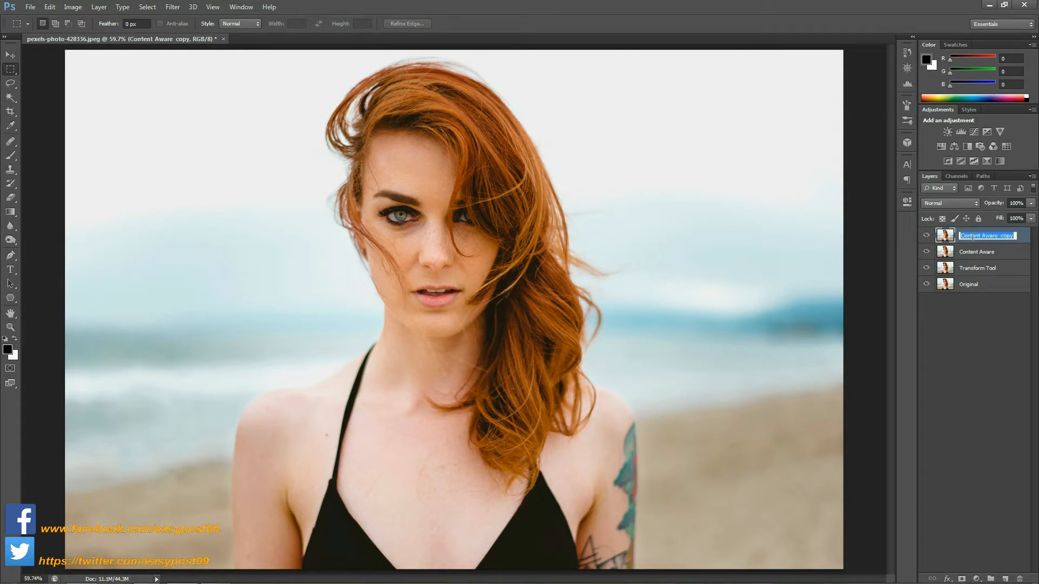
{"action": "key", "text": "End"}
{"action": "key", "text": "BackSpace"}
{"action": "key", "text": "BackSpace"}
{"action": "key", "text": "BackSpace"}
{"action": "key", "text": "BackSpace"}
{"action": "type", "text": "Protec"}
{"action": "key", "text": "Return"}
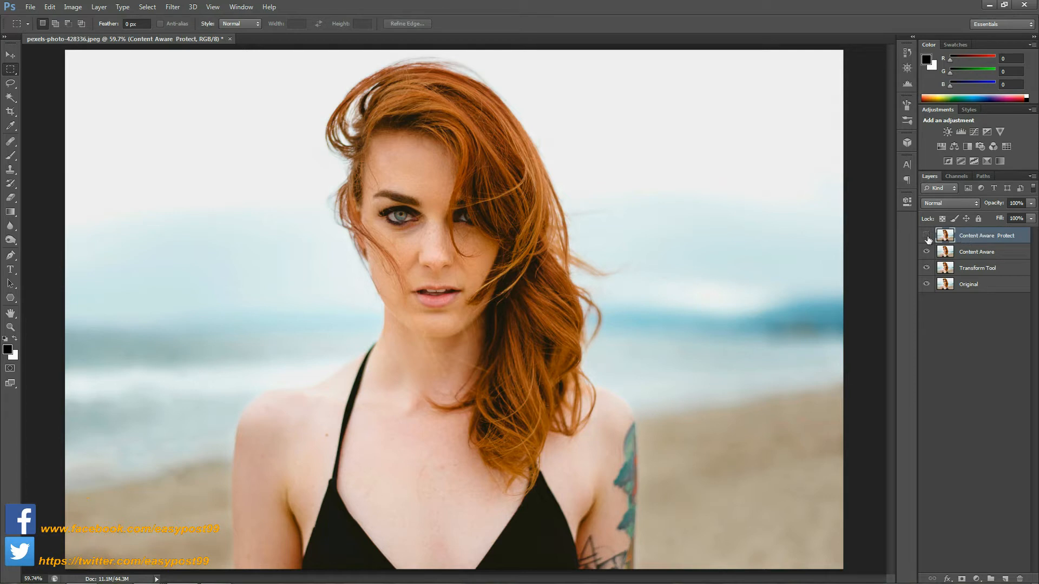
Hide the Content Aware Protect and Content Aware layers, and make the Transform Tool layer active
{"action": "left_click", "coordinate": [926, 235]}
{"action": "left_click", "coordinate": [926, 252]}
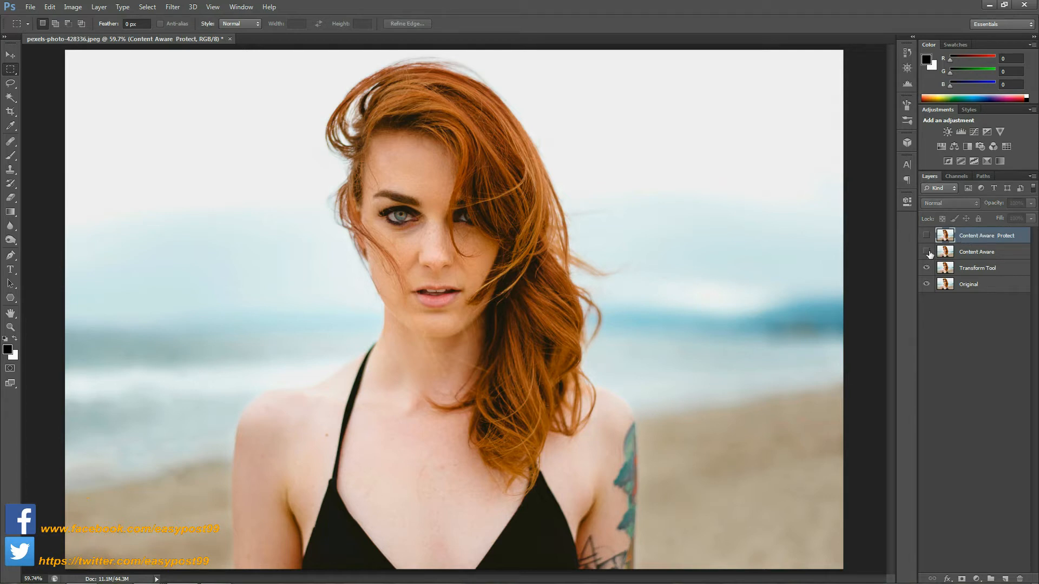
{"action": "left_click", "coordinate": [966, 270]}
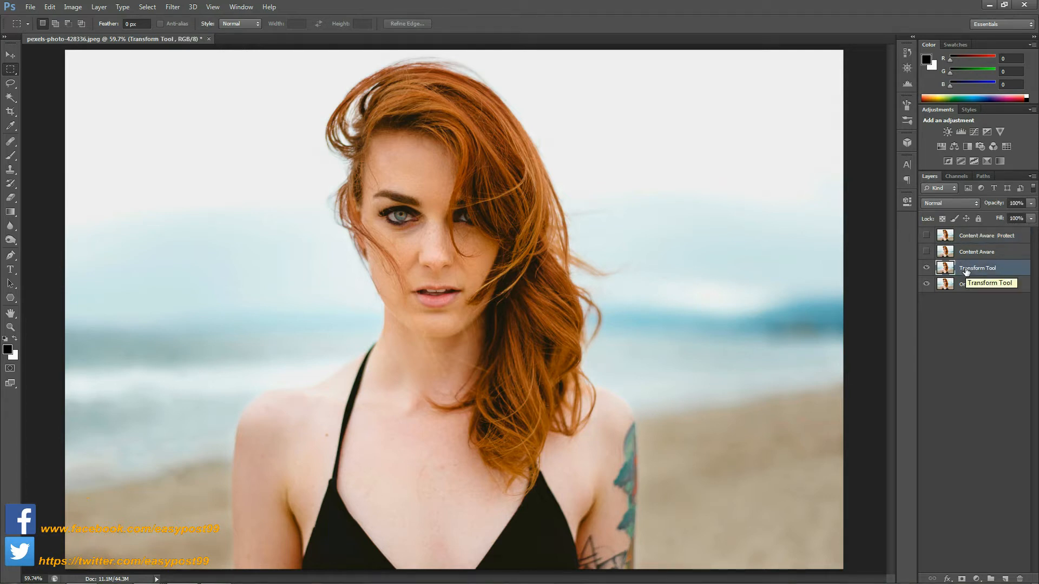
Extend the canvas equally on both sides with the Crop tool to about 177% of the photo's width, keeping its height
{"action": "key", "text": "ctrl+minus"}
{"action": "key", "text": "ctrl+minus"}
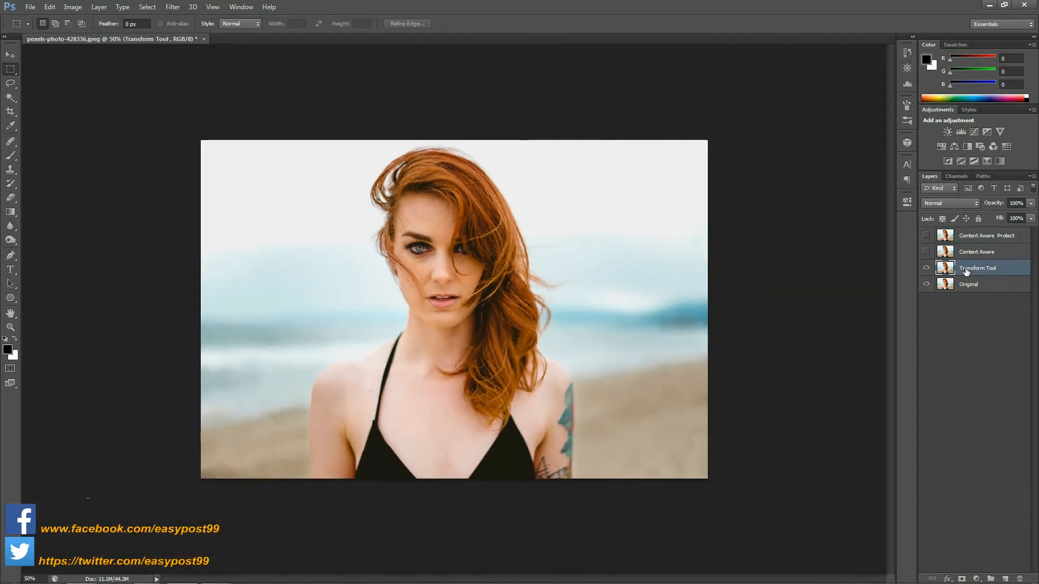
{"action": "key", "text": "c"}
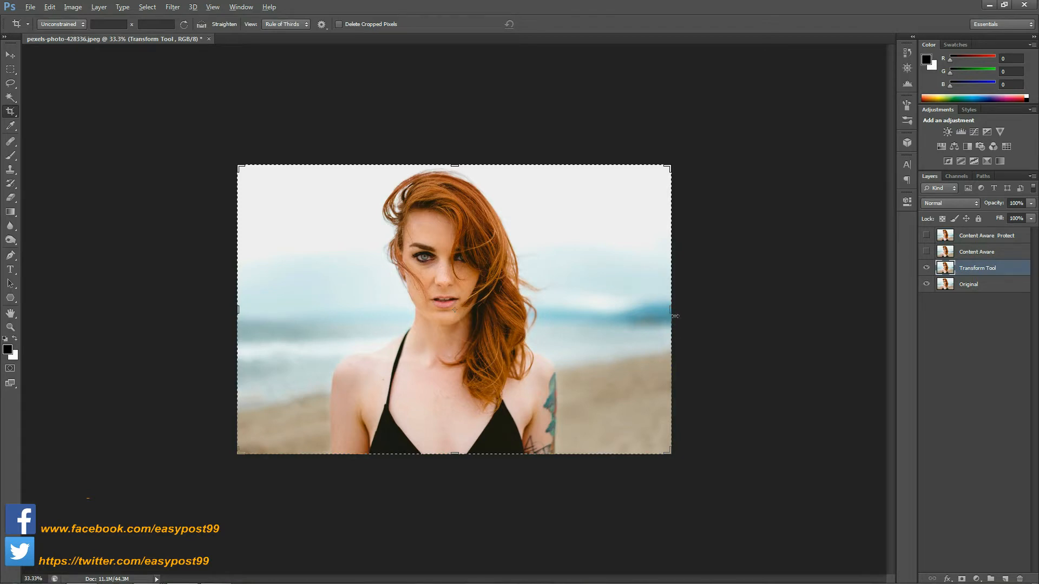
{"action": "left_click_drag", "start_coordinate": [674, 312], "coordinate": [837, 321]}
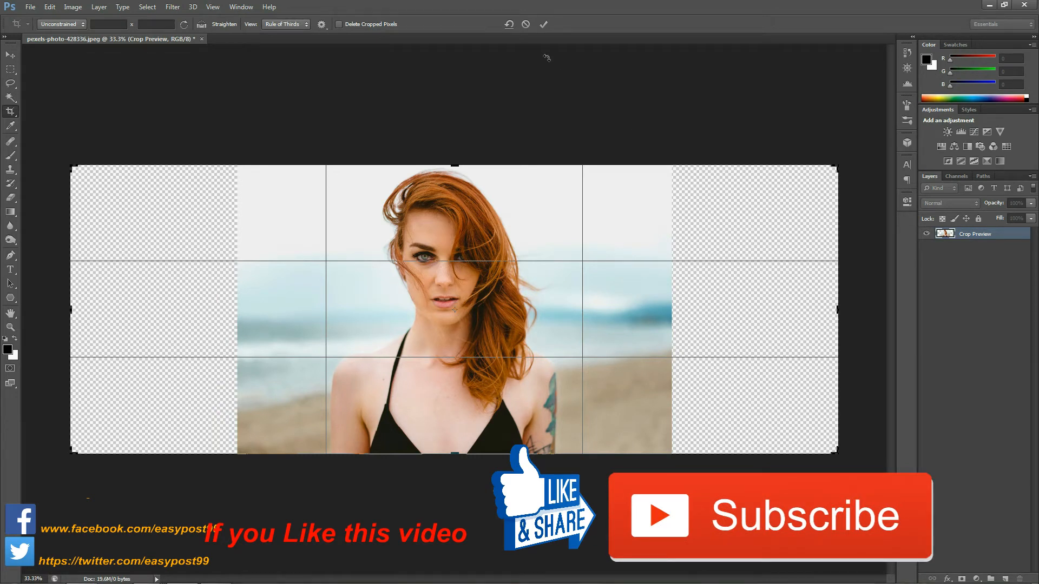
{"action": "left_click", "coordinate": [543, 24]}
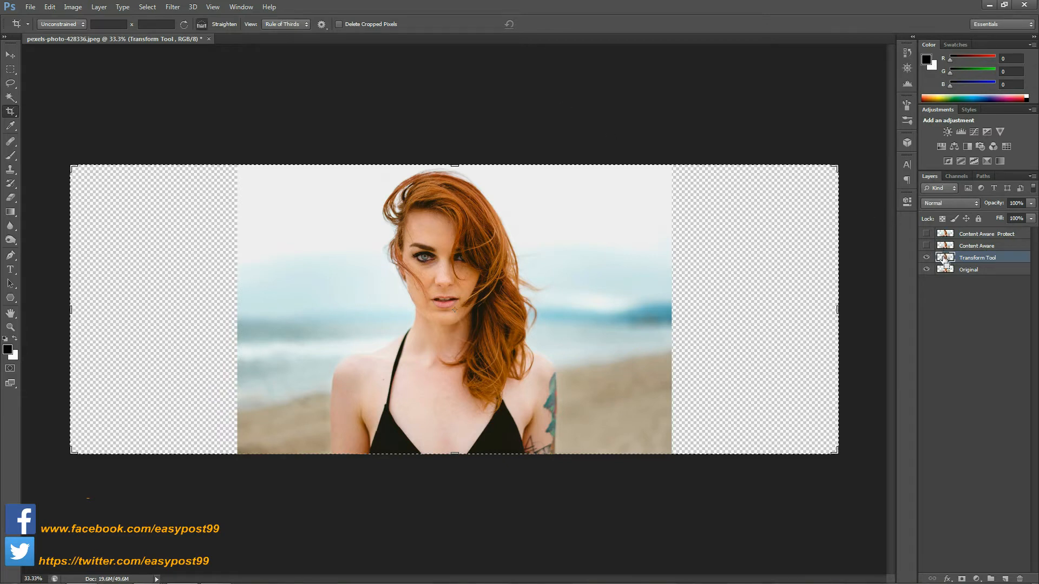
Stretch the Transform Tool layer horizontally with Free Transform to 176.98% width so it fills the canvas, and clear the selection
{"action": "left_click", "coordinate": [943, 260], "text": "ctrl"}
{"action": "key", "text": "ctrl+t"}
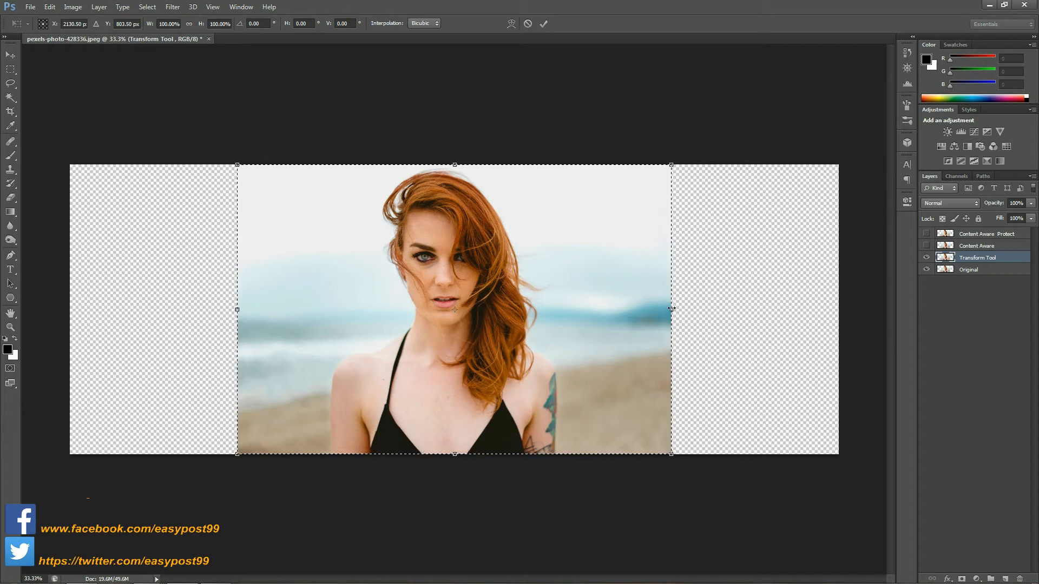
{"action": "left_click_drag", "start_coordinate": [671, 311], "coordinate": [838, 316]}
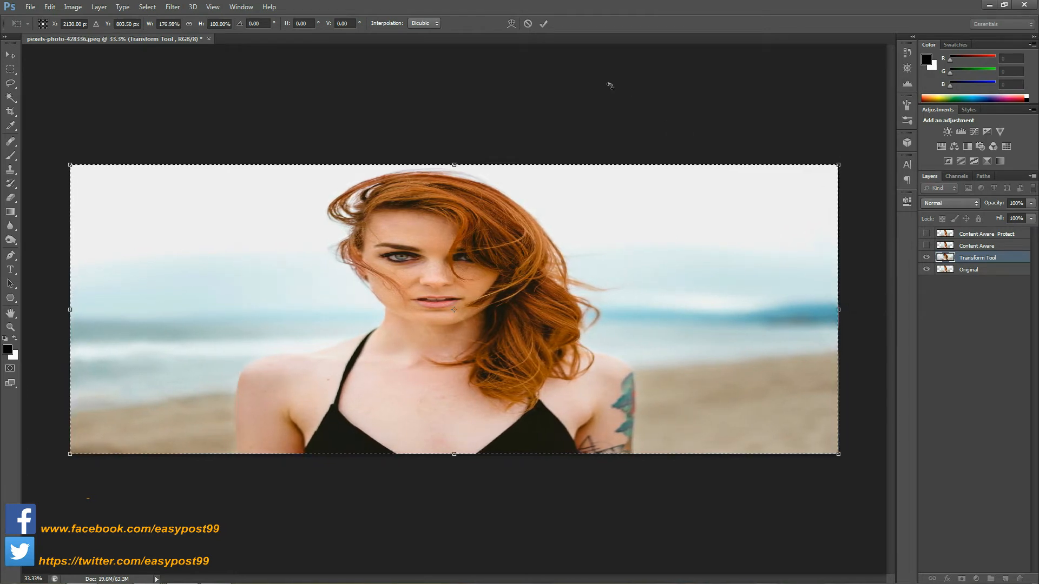
{"action": "key", "text": "Return"}
{"action": "key", "text": "c"}
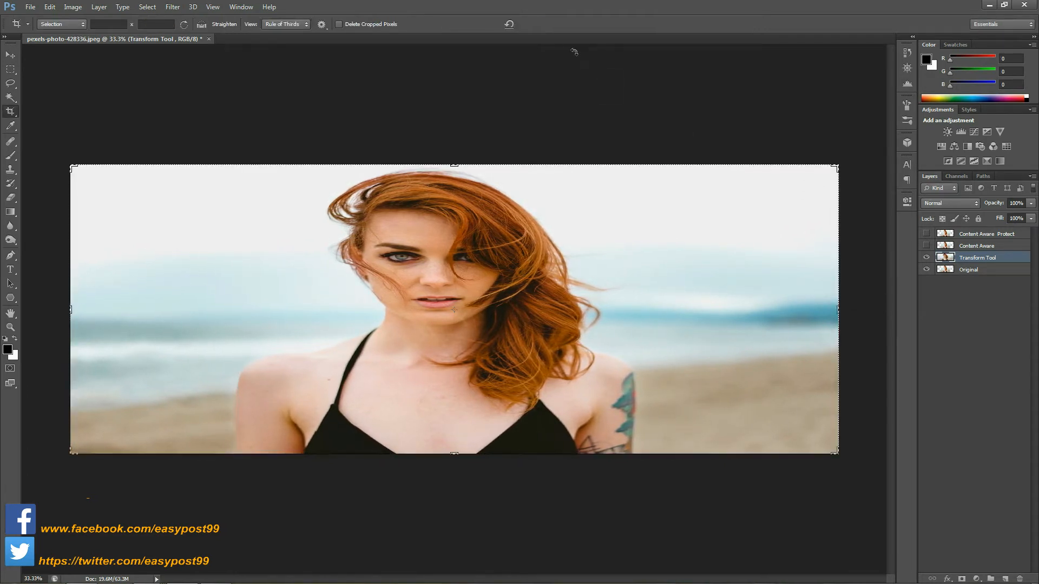
{"action": "key", "text": "m"}
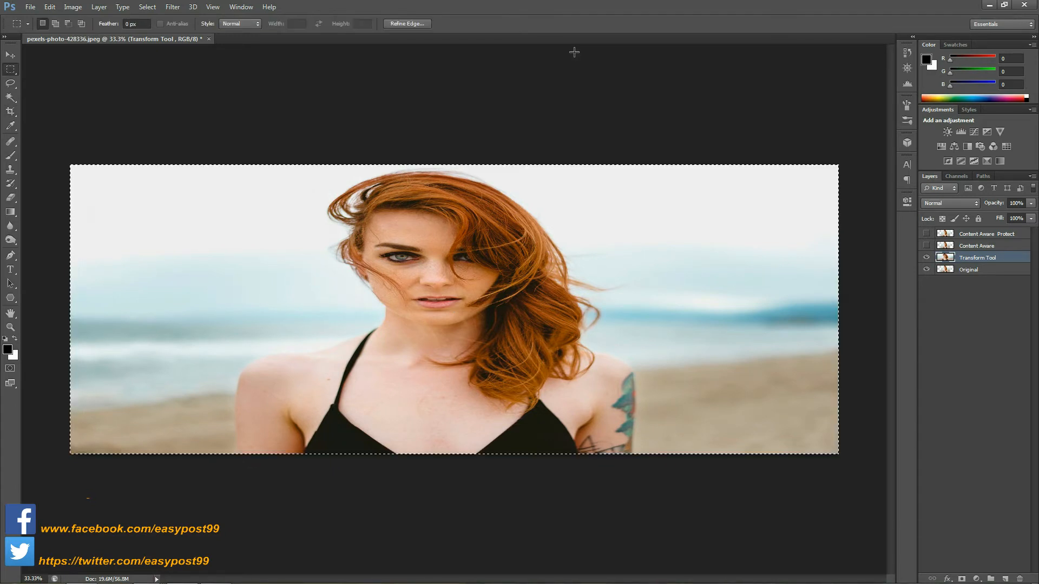
{"action": "left_click", "coordinate": [574, 52]}
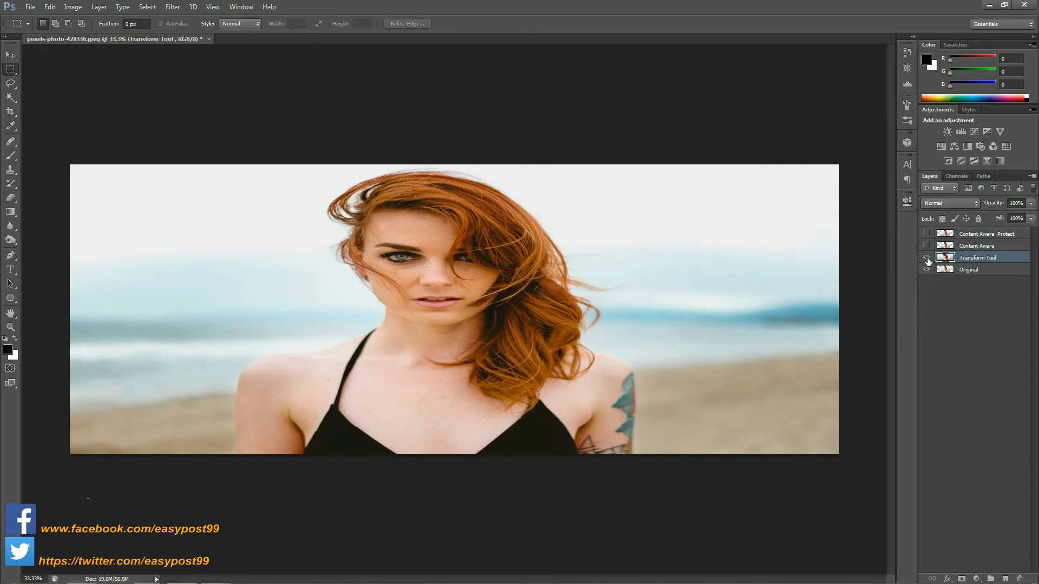
Toggle the Transform Tool layer's visibility to compare the stretched photo with the original
{"action": "left_click", "coordinate": [927, 259]}
{"action": "left_click", "coordinate": [926, 259]}
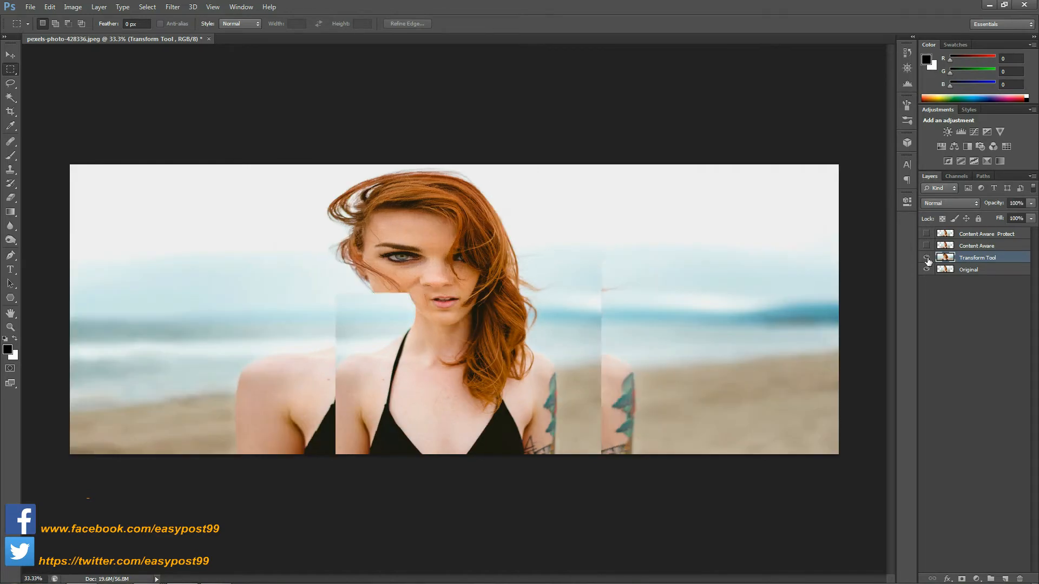
{"action": "left_click", "coordinate": [927, 259]}
{"action": "left_click", "coordinate": [926, 259]}
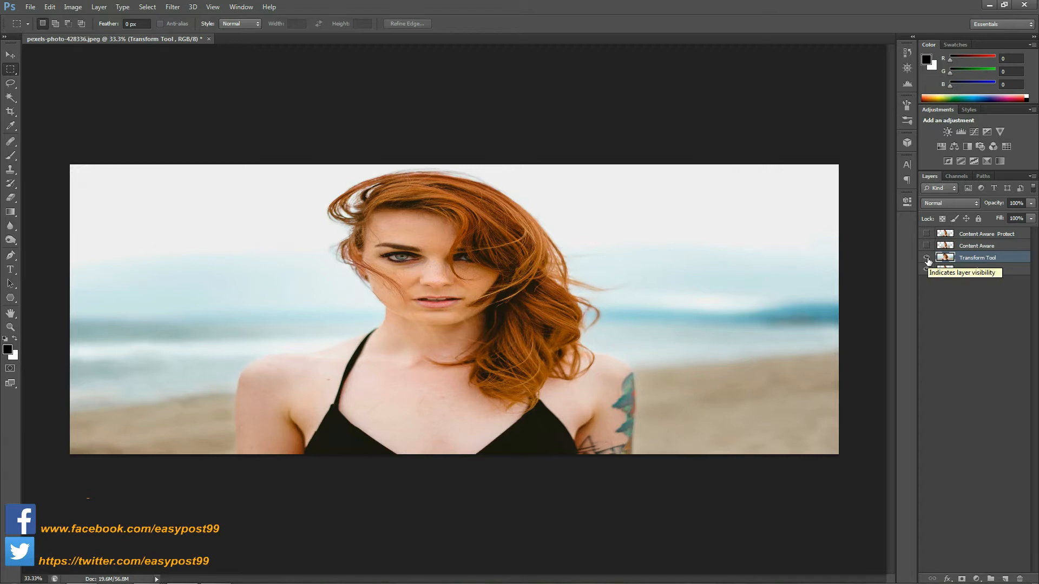
Hide the Transform Tool layer, and show and activate the Content Aware layer
{"action": "left_click", "coordinate": [927, 260]}
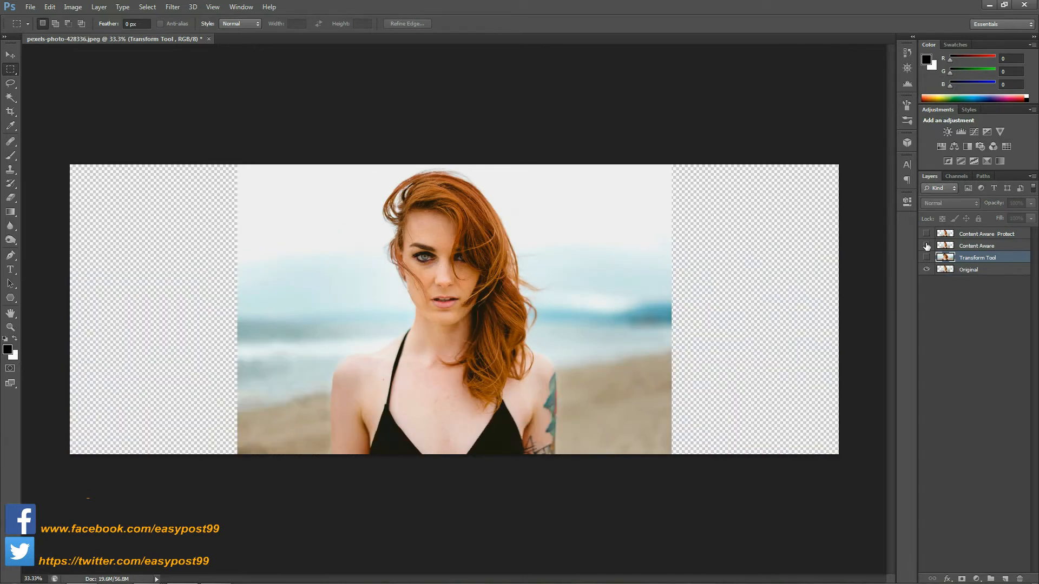
{"action": "left_click", "coordinate": [926, 245]}
{"action": "left_click", "coordinate": [969, 248]}
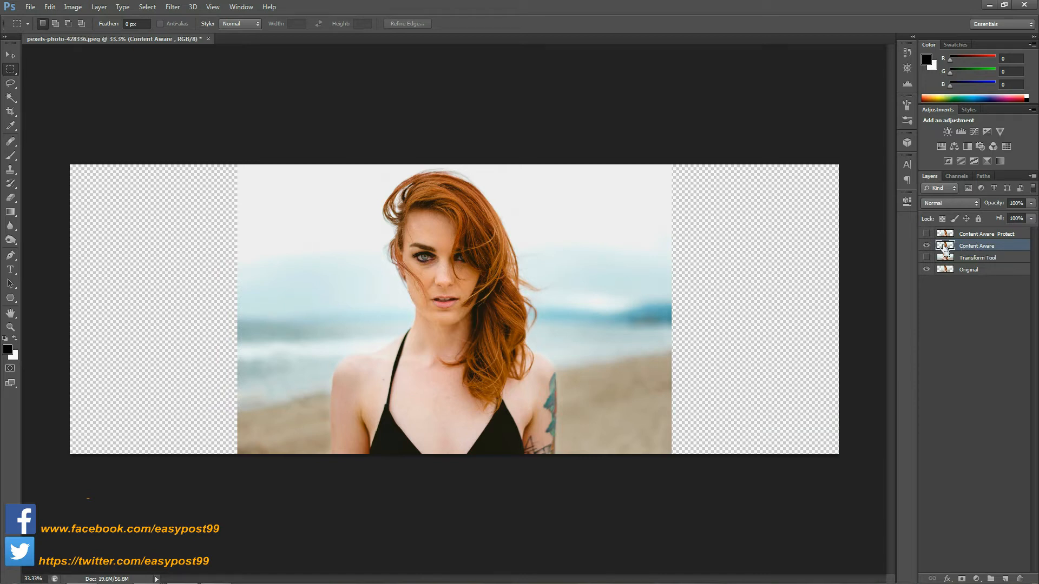
Widen the Content Aware layer's photo to 176.98% with Content-Aware Scale so it fills the canvas, and clear the selection
{"action": "left_click", "coordinate": [944, 248], "text": "ctrl"}
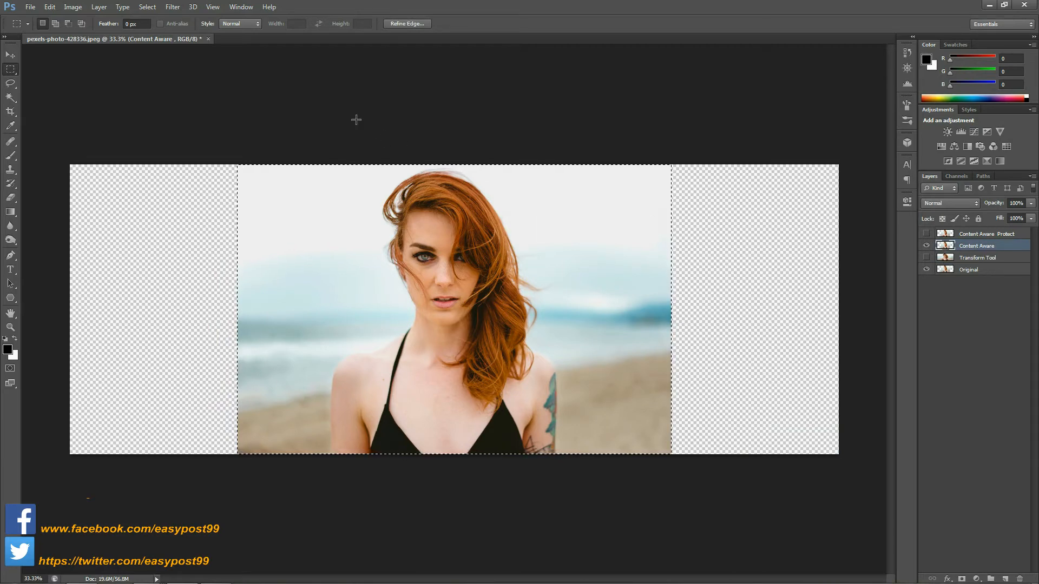
{"action": "left_click", "coordinate": [49, 6]}
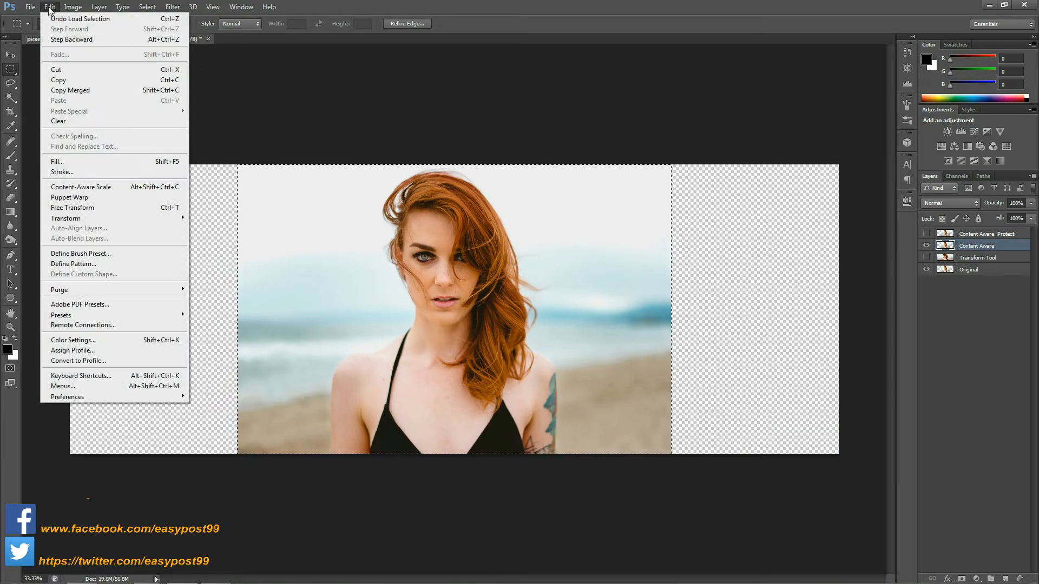
{"action": "left_click", "coordinate": [99, 187]}
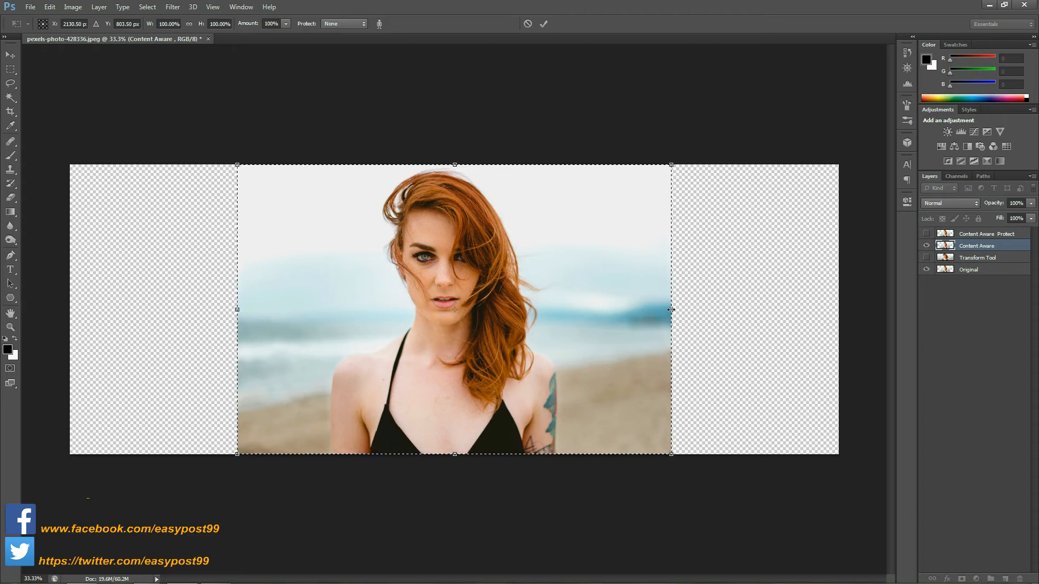
{"action": "left_click_drag", "start_coordinate": [694, 312], "coordinate": [838, 310]}
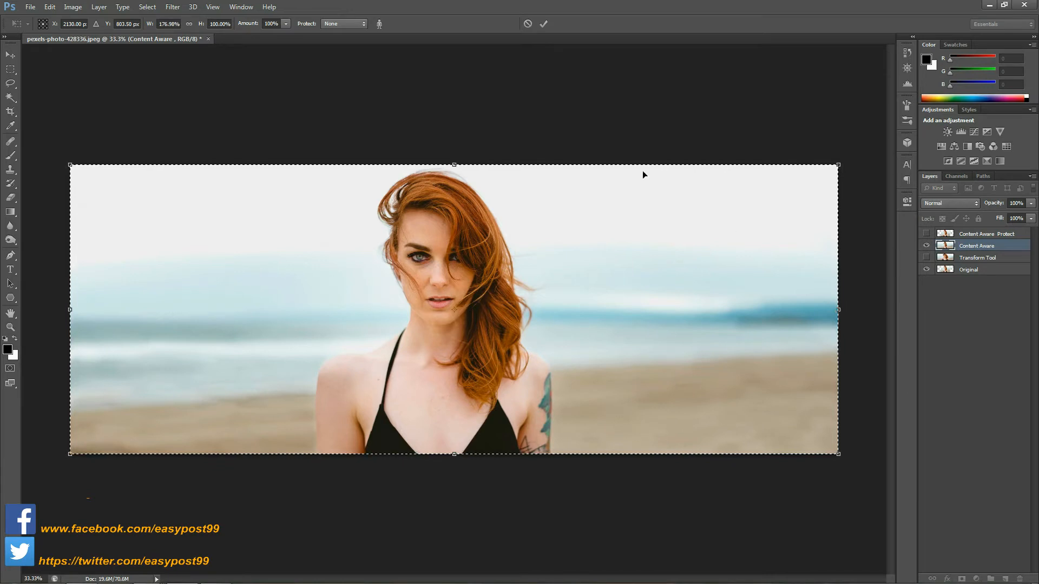
{"action": "left_click", "coordinate": [543, 24]}
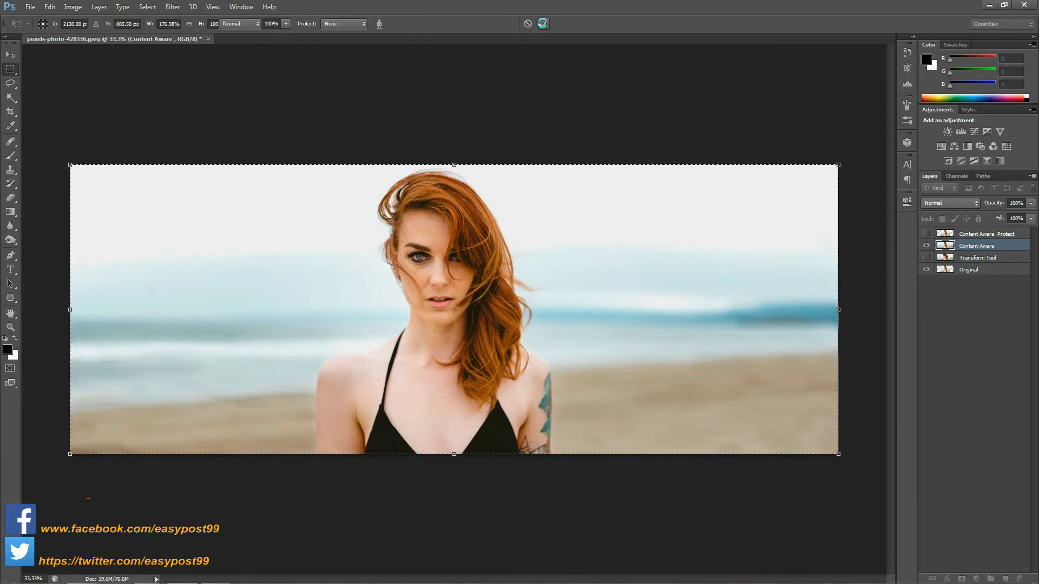
{"action": "key", "text": "ctrl+d"}
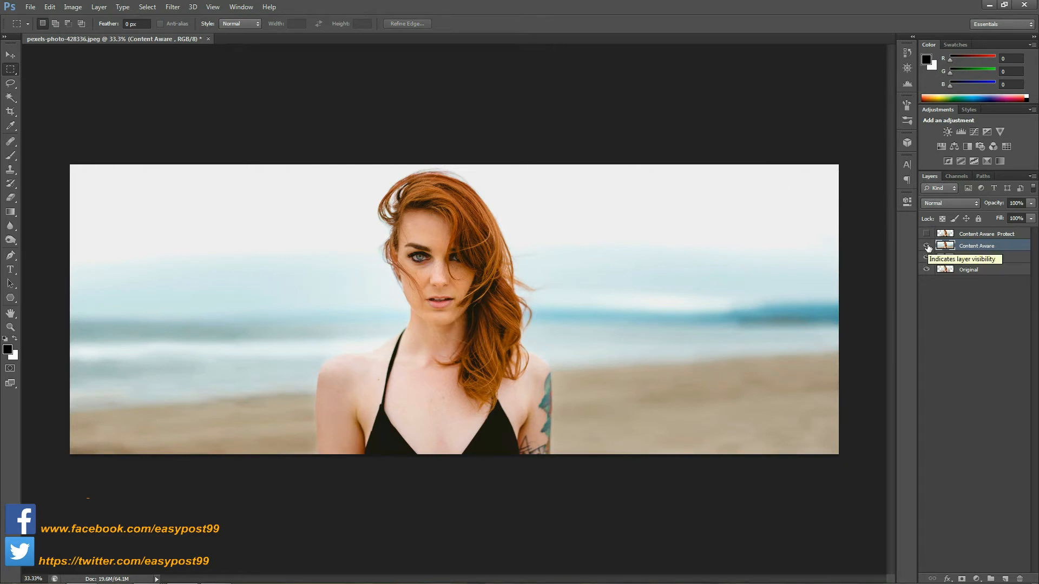
Toggle the Content Aware and Transform Tool layers to compare the content-aware result with the plain stretch and the original
{"action": "left_click", "coordinate": [926, 247]}
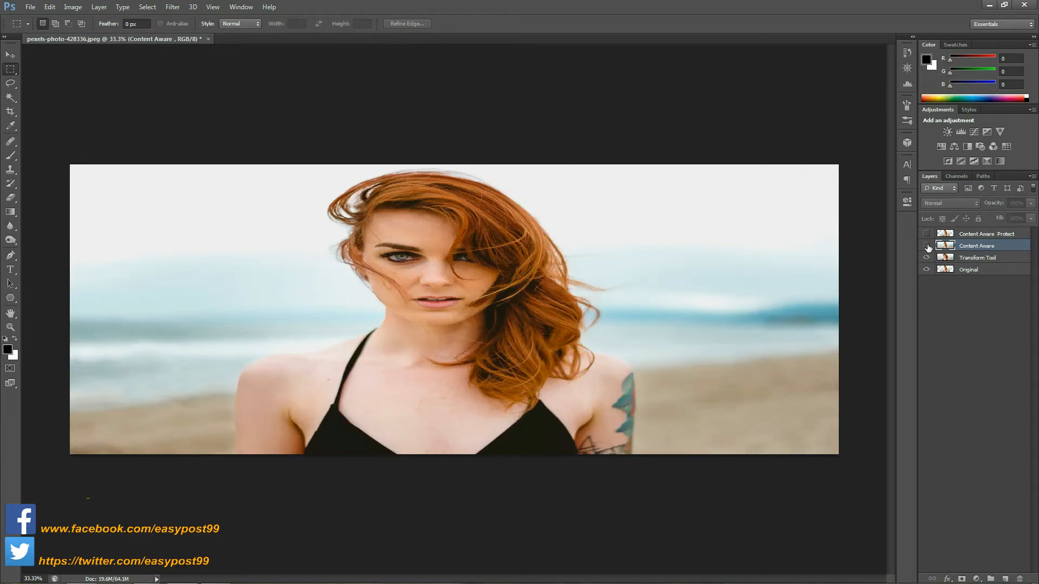
{"action": "left_click", "coordinate": [927, 247]}
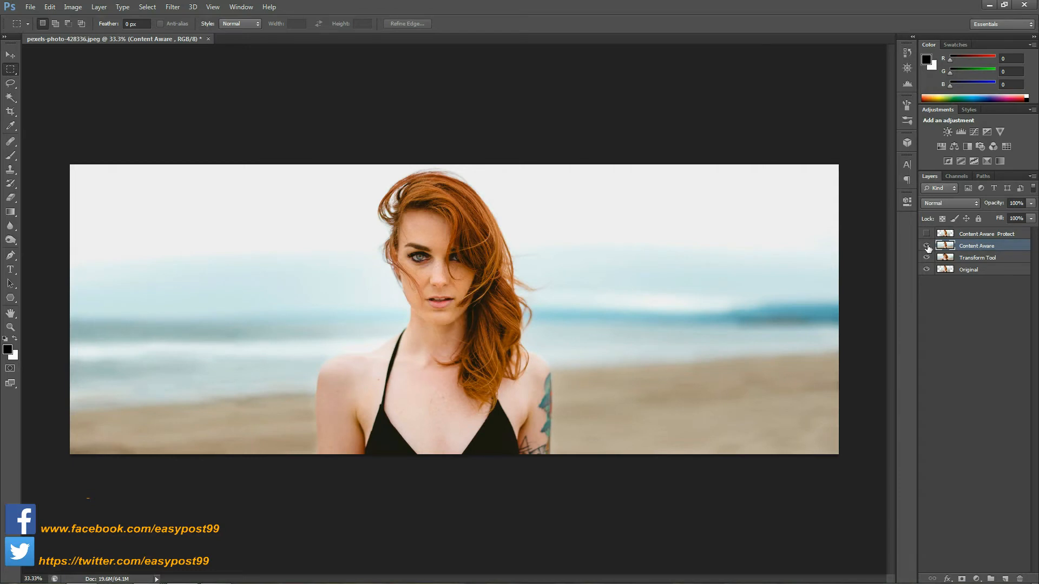
{"action": "left_click", "coordinate": [926, 258]}
{"action": "left_click", "coordinate": [927, 248]}
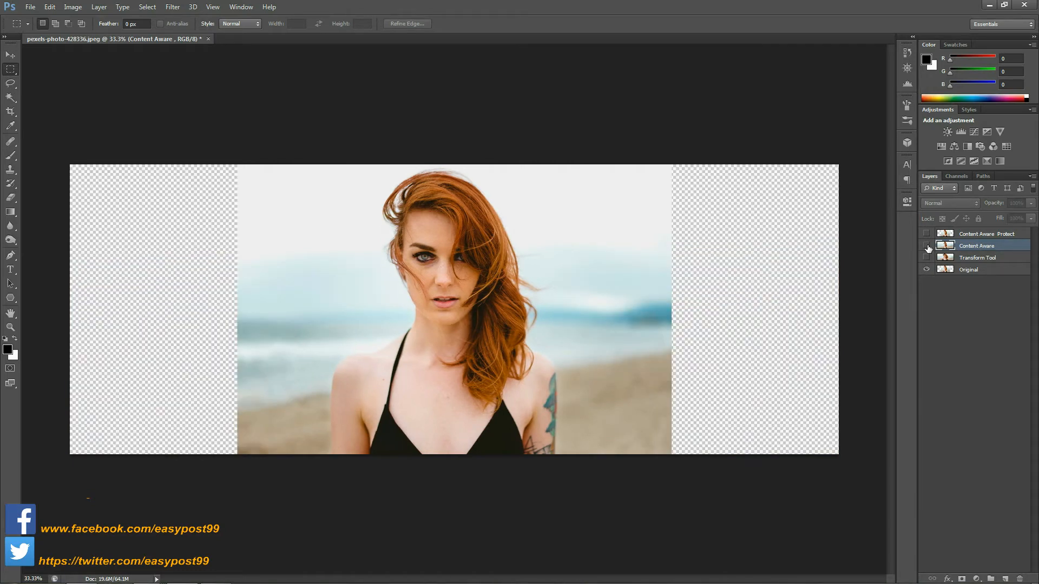
{"action": "left_click", "coordinate": [927, 247]}
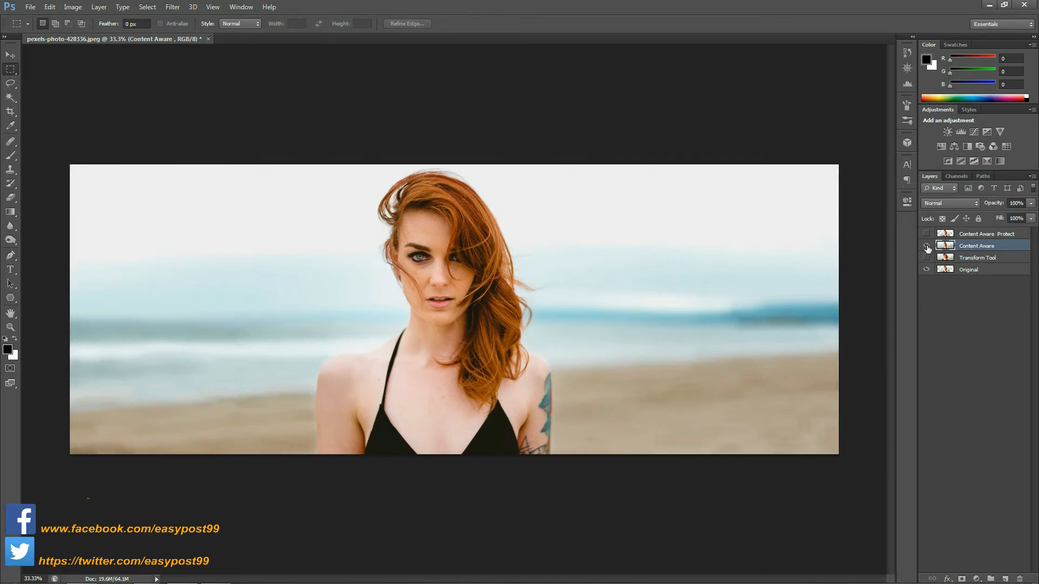
{"action": "left_click", "coordinate": [926, 247]}
{"action": "left_click", "coordinate": [926, 247]}
Activate and show the Content Aware Protect layer, and hide the Content Aware and Transform Tool layers
{"action": "left_click", "coordinate": [972, 236]}
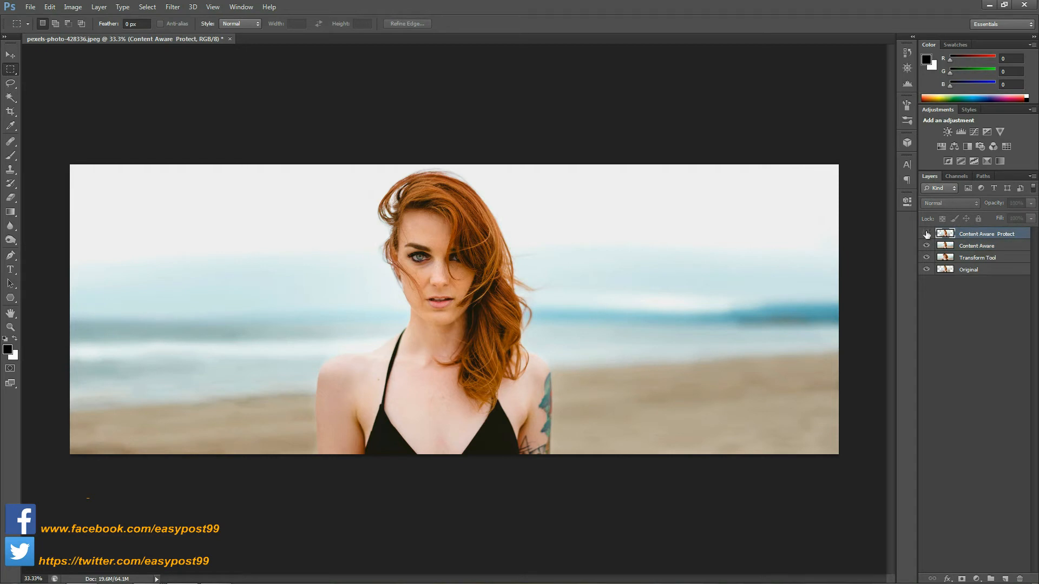
{"action": "left_click", "coordinate": [926, 234]}
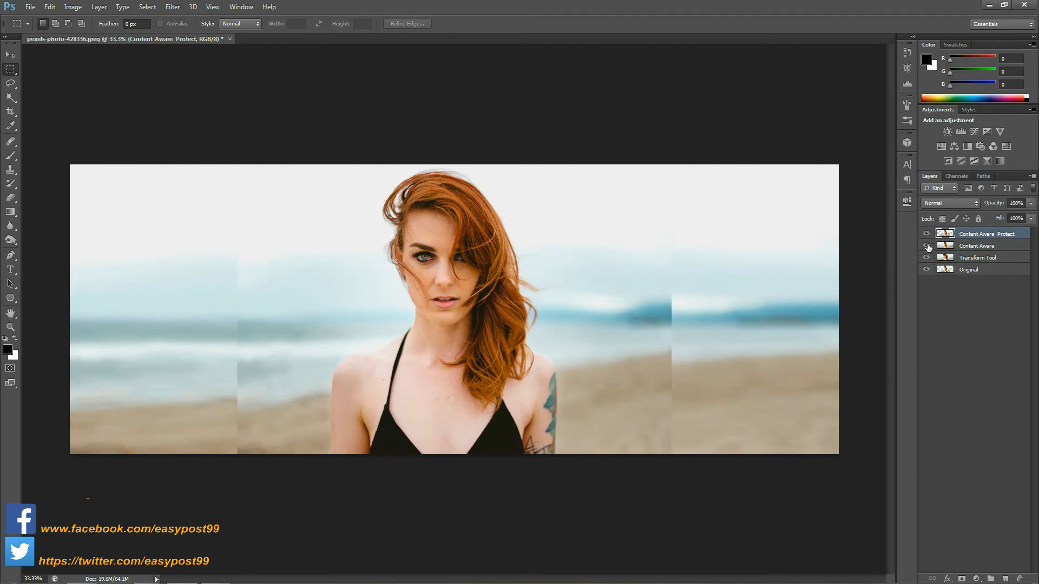
{"action": "left_click", "coordinate": [926, 246]}
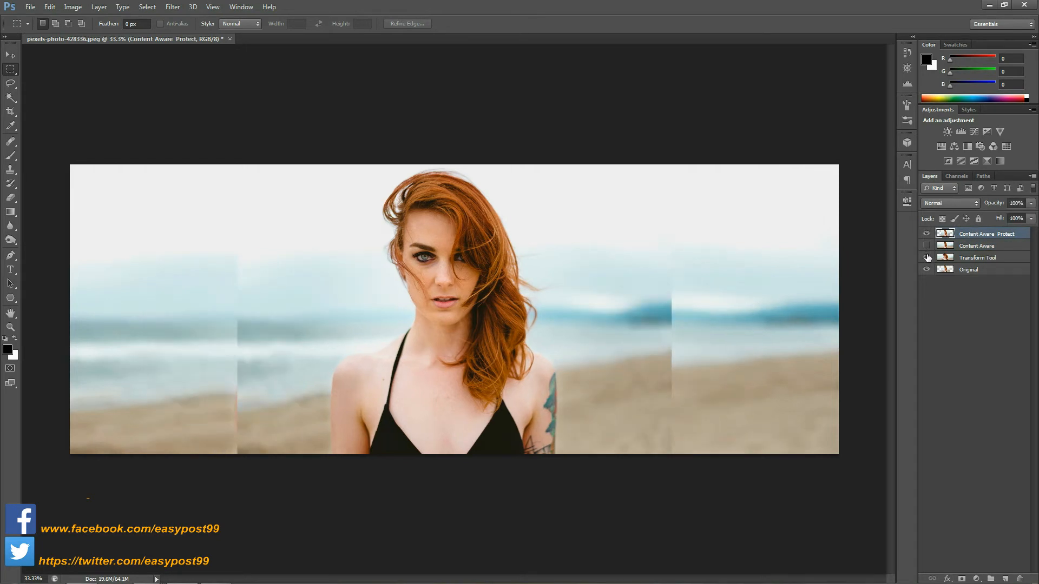
{"action": "left_click", "coordinate": [926, 258]}
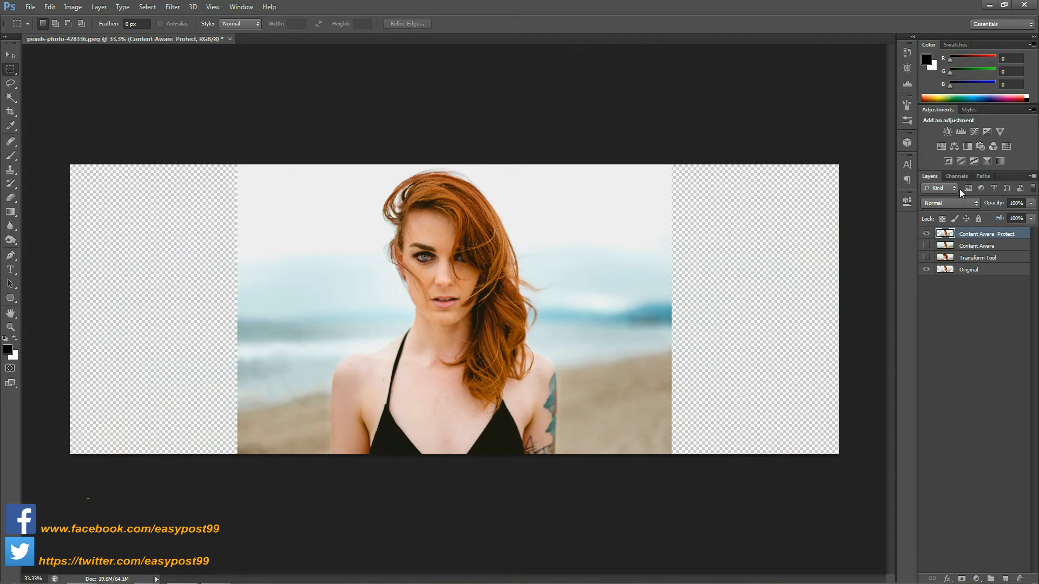
Inspect the individual colour channels, duplicate the Blue channel as Alpha, and display only the Alpha channel
{"action": "left_click", "coordinate": [956, 176]}
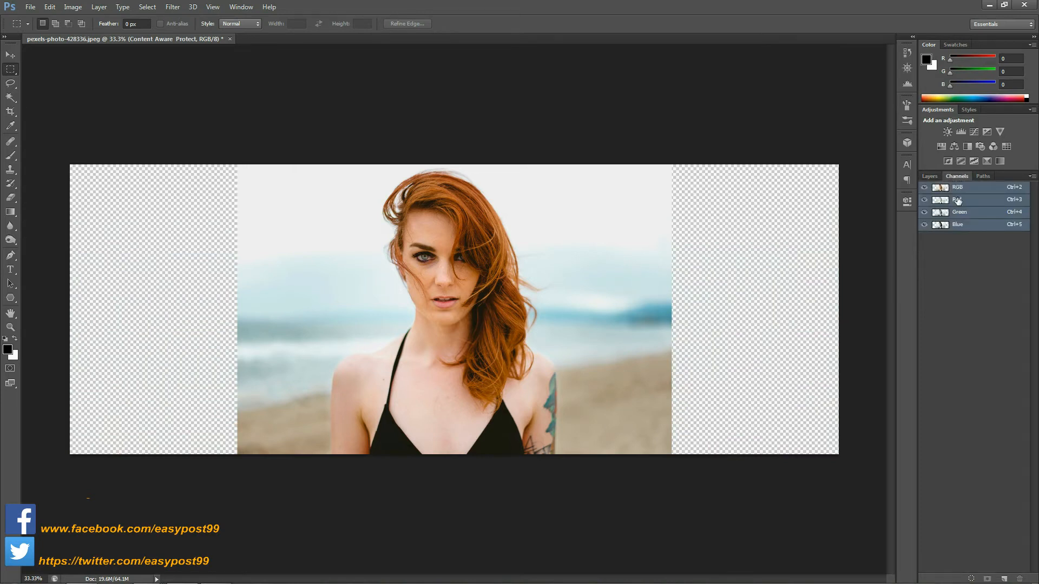
{"action": "left_click", "coordinate": [957, 201]}
{"action": "left_click", "coordinate": [958, 212]}
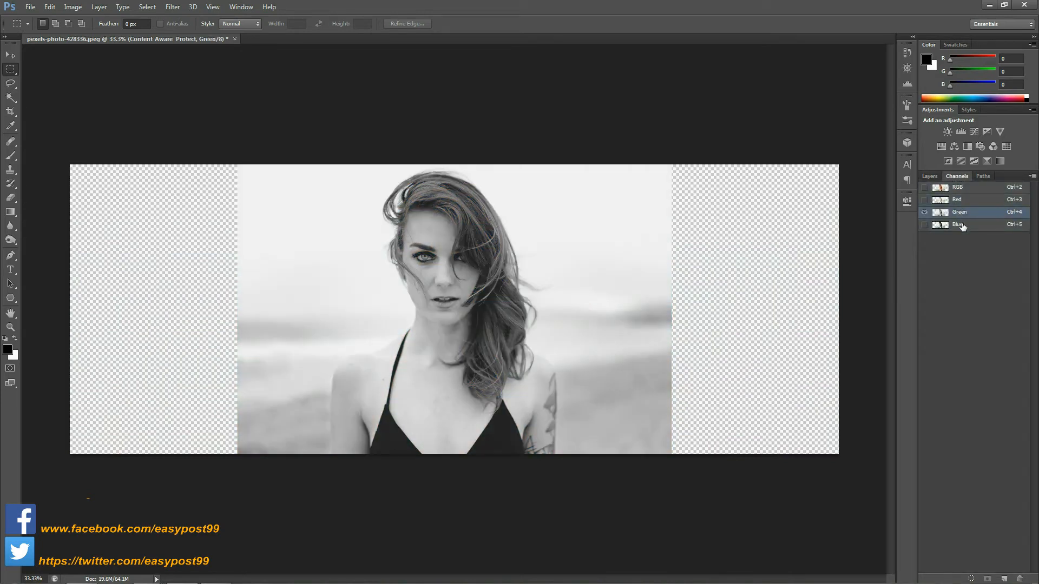
{"action": "left_click", "coordinate": [961, 225]}
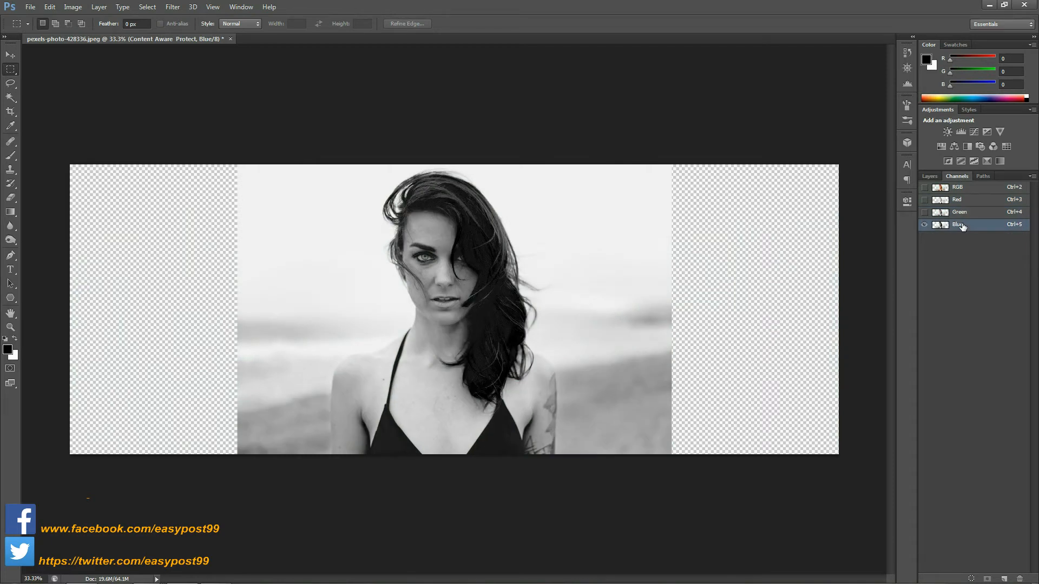
{"action": "right_click", "coordinate": [962, 225]}
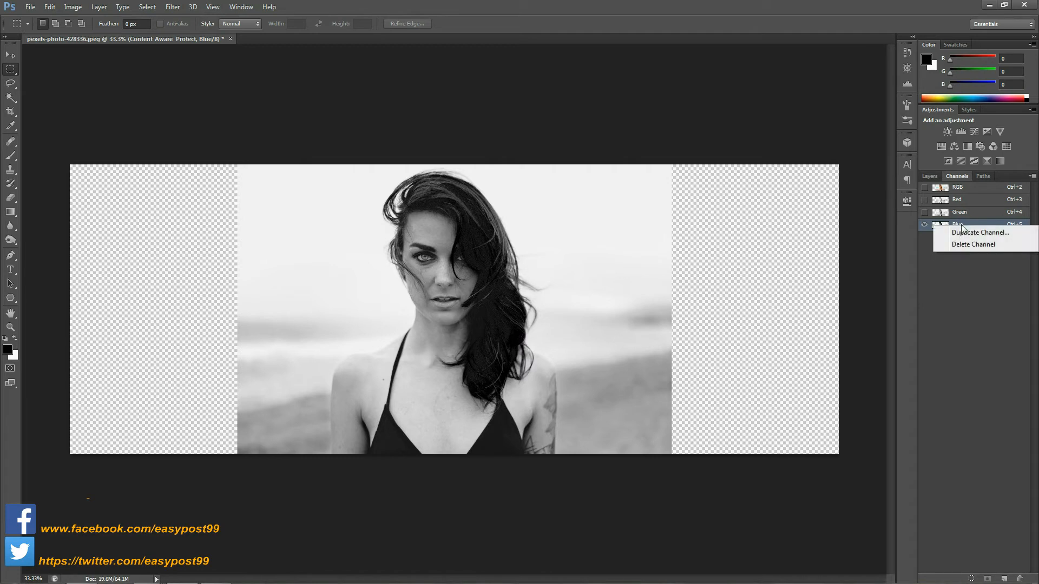
{"action": "left_click", "coordinate": [966, 233]}
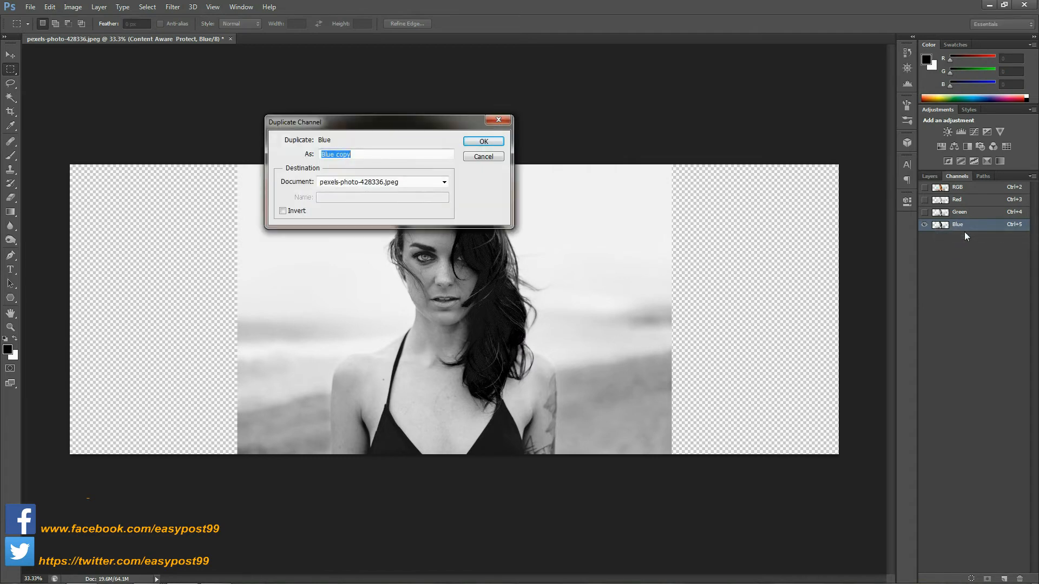
{"action": "type", "text": "Alpha"}
{"action": "key", "text": "Return"}
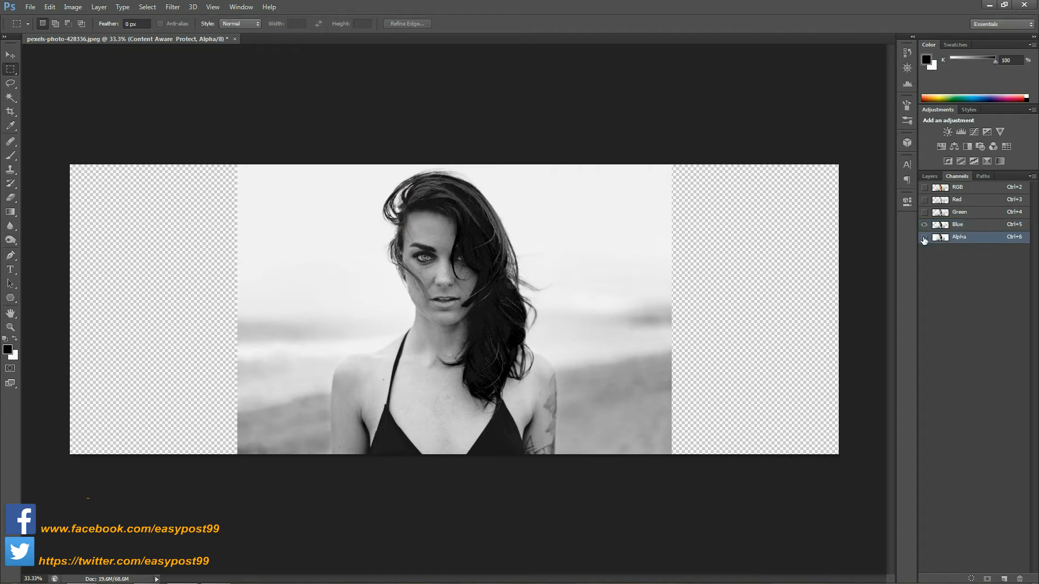
{"action": "left_click", "coordinate": [923, 238]}
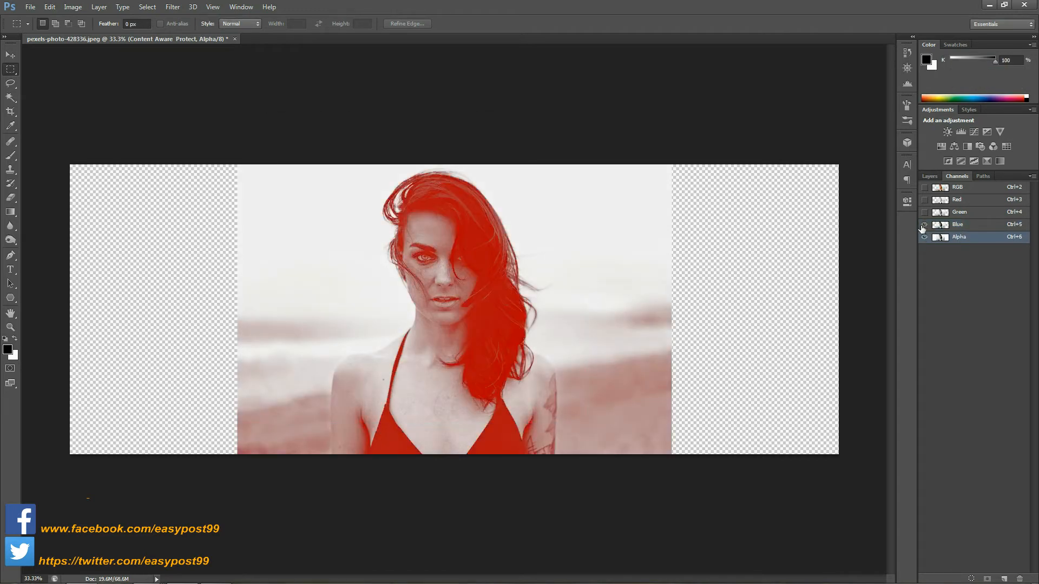
{"action": "left_click", "coordinate": [924, 225]}
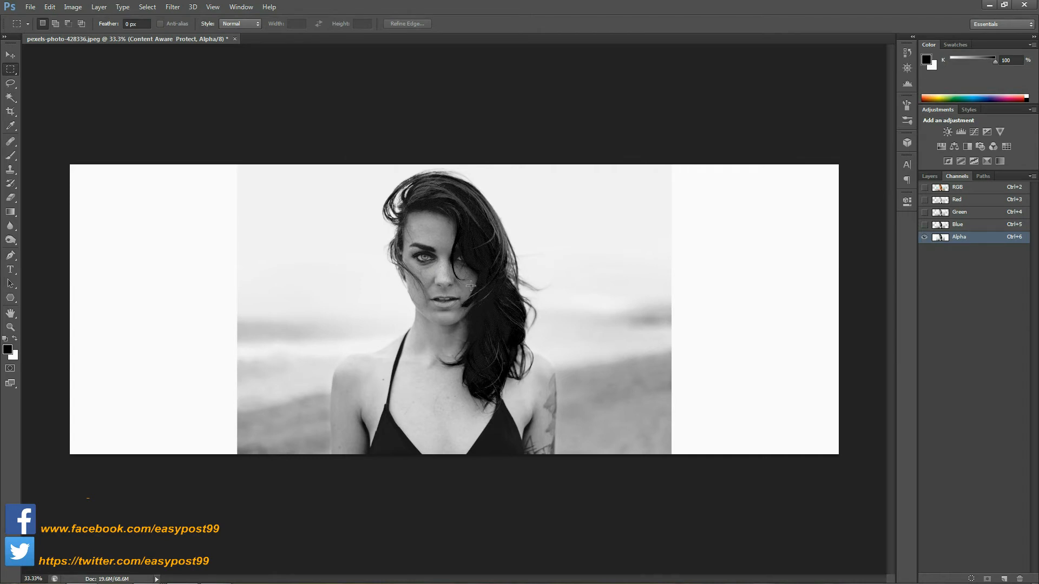
Paint a black outline along both sides of the woman's silhouette in the Alpha channel with a 200 px brush
{"action": "key", "text": "b"}
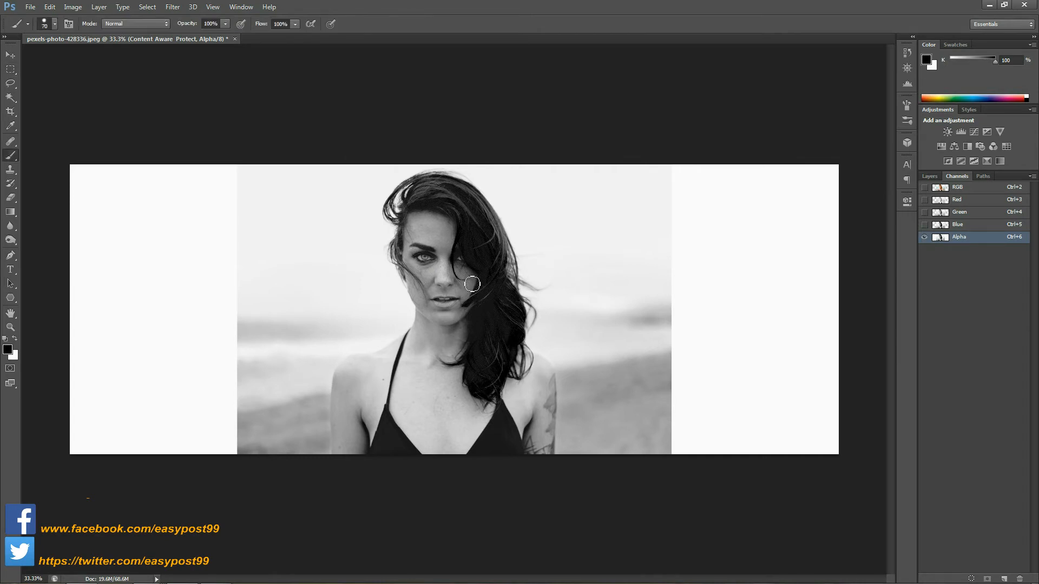
{"action": "key", "text": "bracketright"}
{"action": "key", "text": "bracketright"}
{"action": "key", "text": "bracketright"}
{"action": "key", "text": "bracketright"}
{"action": "key", "text": "bracketright"}
{"action": "key", "text": "bracketright"}
{"action": "key", "text": "bracketright"}
{"action": "key", "text": "bracketright"}
{"action": "mouse_move", "coordinate": [440, 184]}
{"action": "left_mouse_down"}
{"action": "mouse_move", "coordinate": [486, 236]}
{"action": "mouse_move", "coordinate": [508, 343]}
{"action": "mouse_move", "coordinate": [531, 383]}
{"action": "mouse_move", "coordinate": [541, 453]}
{"action": "left_mouse_up"}
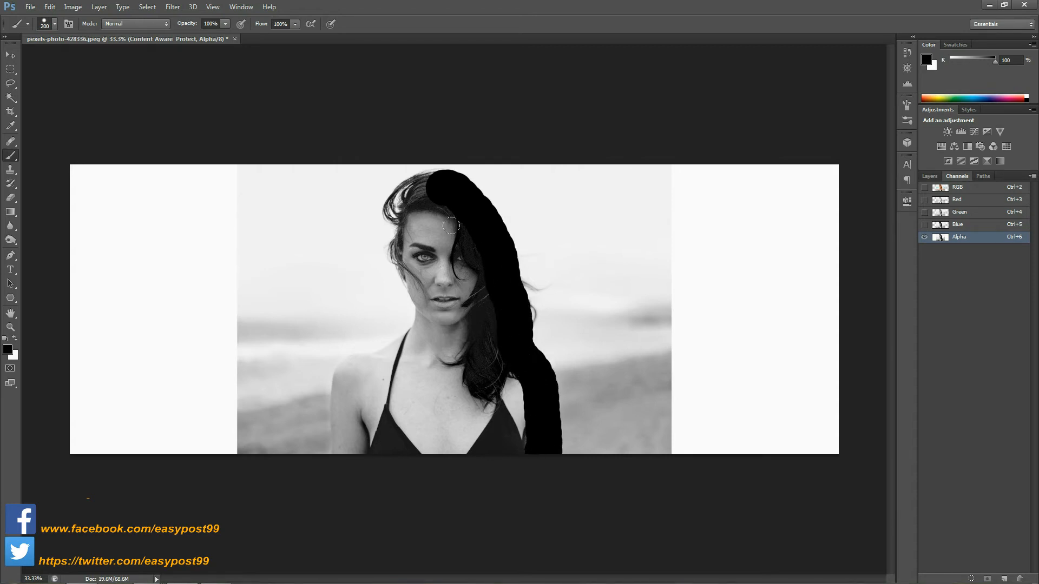
{"action": "mouse_move", "coordinate": [435, 179]}
{"action": "left_mouse_down"}
{"action": "mouse_move", "coordinate": [391, 192]}
{"action": "mouse_move", "coordinate": [388, 228]}
{"action": "mouse_move", "coordinate": [410, 314]}
{"action": "mouse_move", "coordinate": [337, 363]}
{"action": "mouse_move", "coordinate": [328, 447]}
{"action": "left_mouse_up"}
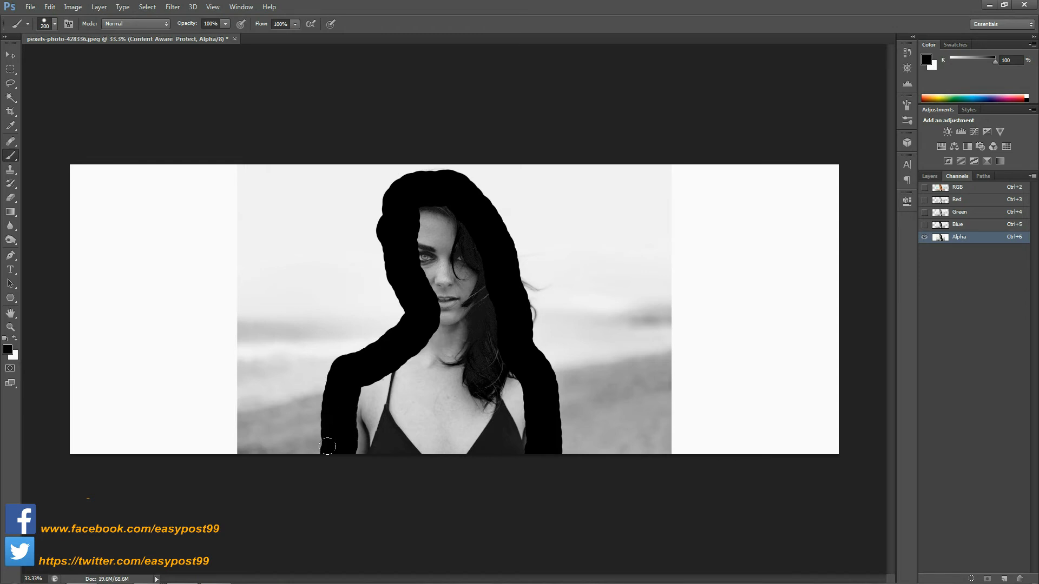
Fill the inside of the woman's outlined silhouette with solid black brush strokes in the Alpha channel
{"action": "mouse_move", "coordinate": [428, 213]}
{"action": "left_mouse_down"}
{"action": "mouse_move", "coordinate": [462, 238]}
{"action": "mouse_move", "coordinate": [503, 401]}
{"action": "mouse_move", "coordinate": [500, 451]}
{"action": "mouse_move", "coordinate": [419, 229]}
{"action": "mouse_move", "coordinate": [440, 297]}
{"action": "mouse_move", "coordinate": [447, 269]}
{"action": "mouse_move", "coordinate": [466, 460]}
{"action": "mouse_move", "coordinate": [488, 466]}
{"action": "left_mouse_up"}
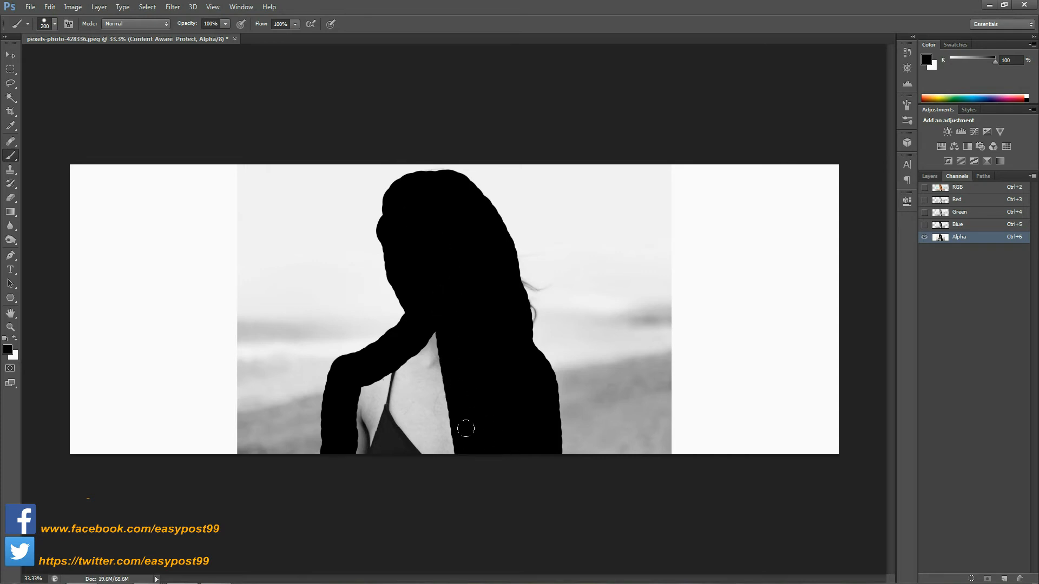
{"action": "left_click_drag", "start_coordinate": [429, 323], "coordinate": [430, 453]}
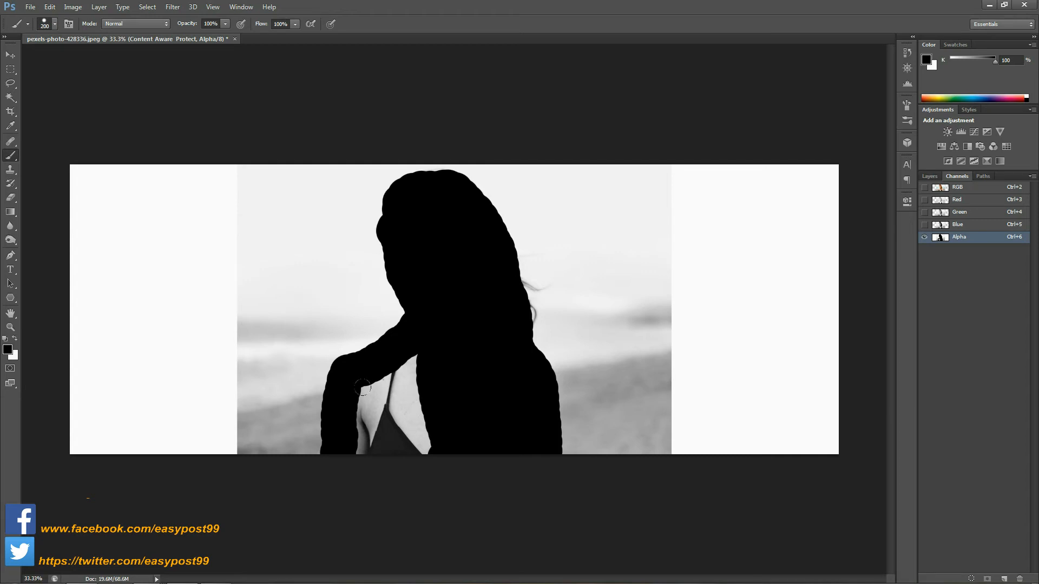
{"action": "key", "text": "bracketright"}
{"action": "mouse_move", "coordinate": [387, 343]}
{"action": "left_mouse_down"}
{"action": "mouse_move", "coordinate": [358, 369]}
{"action": "mouse_move", "coordinate": [352, 408]}
{"action": "mouse_move", "coordinate": [374, 421]}
{"action": "mouse_move", "coordinate": [417, 405]}
{"action": "left_mouse_up"}
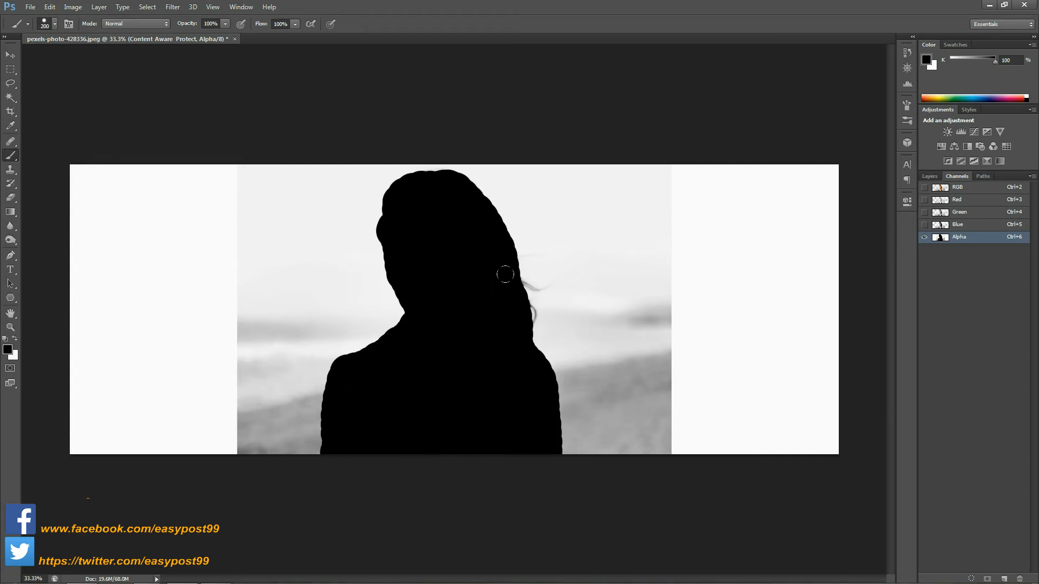
Paint the stray hair strands beside the silhouette black with a 70 px brush
{"action": "key", "text": "bracketleft"}
{"action": "key", "text": "bracketleft"}
{"action": "key", "text": "bracketleft"}
{"action": "key", "text": "bracketleft"}
{"action": "key", "text": "bracketleft"}
{"action": "key", "text": "bracketleft"}
{"action": "mouse_move", "coordinate": [522, 278]}
{"action": "left_mouse_down"}
{"action": "mouse_move", "coordinate": [552, 288]}
{"action": "mouse_move", "coordinate": [535, 327]}
{"action": "left_mouse_up"}
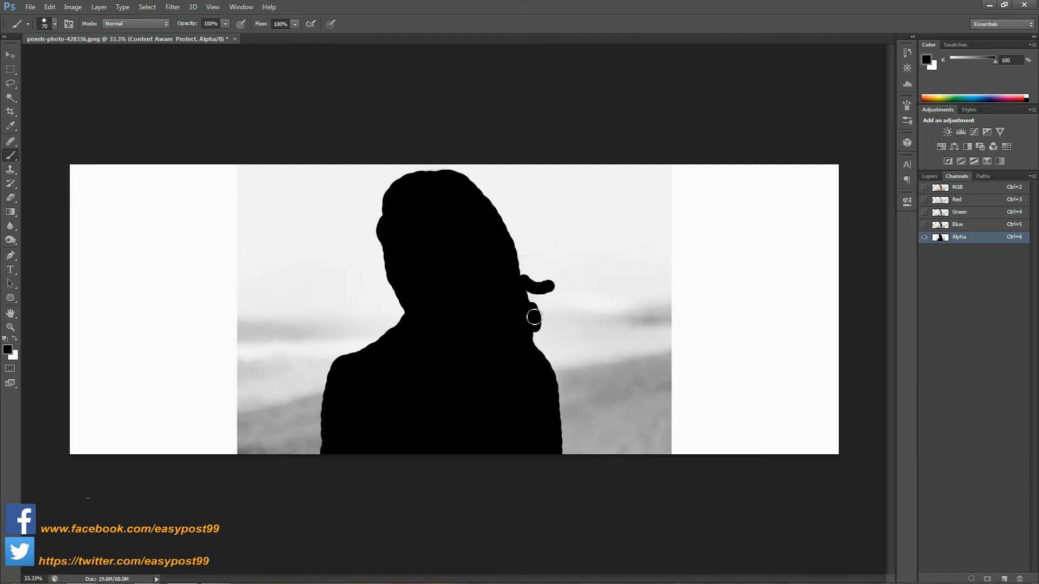
Whiten the Alpha channel's background using Levels with a white input level of 81, and invert the channel
{"action": "key", "text": "ctrl+l"}
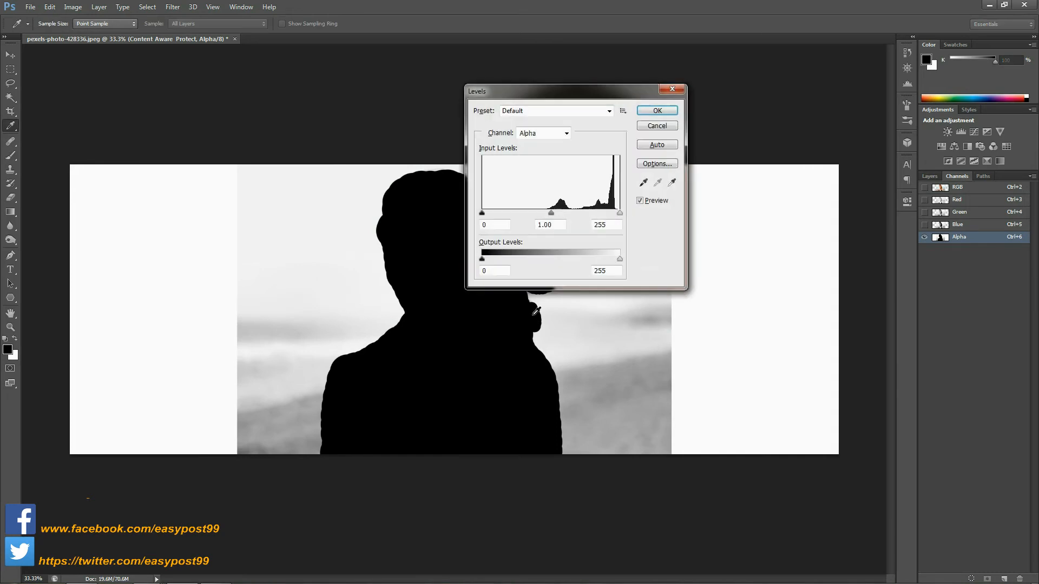
{"action": "left_click_drag", "start_coordinate": [621, 214], "coordinate": [525, 214]}
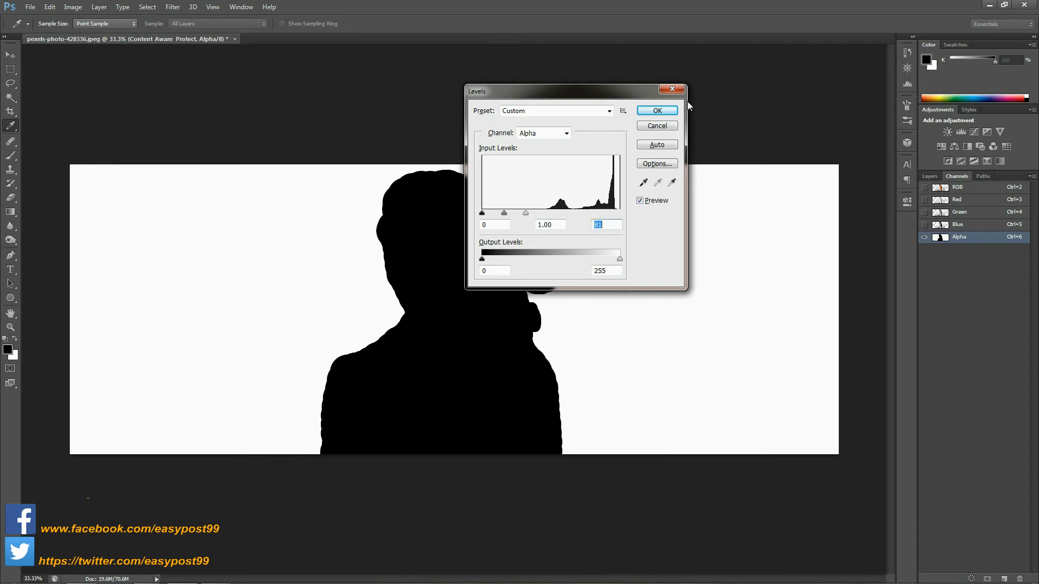
{"action": "left_click", "coordinate": [659, 111]}
{"action": "key", "text": "b"}
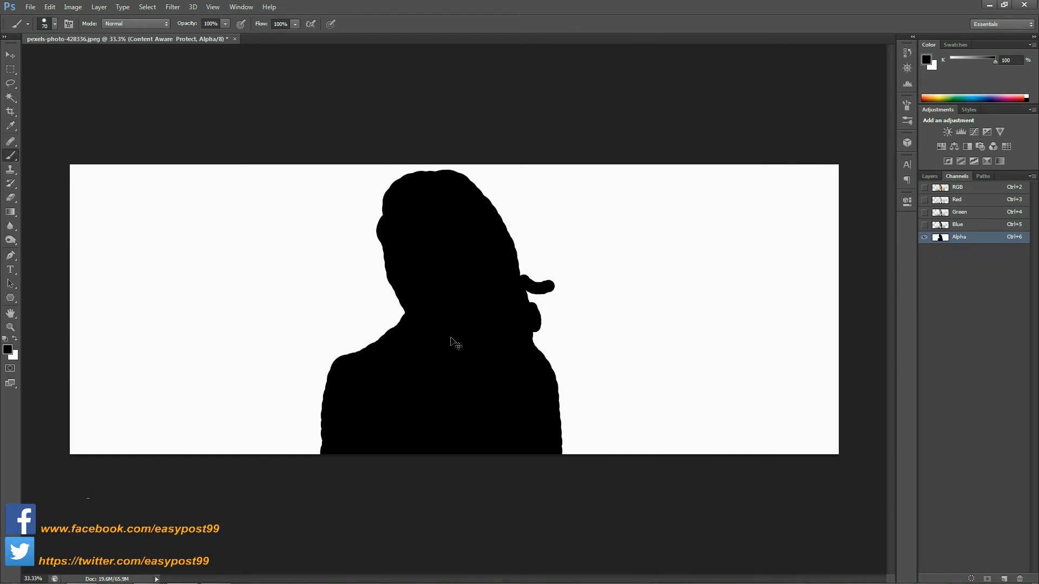
{"action": "key", "text": "ctrl+i"}
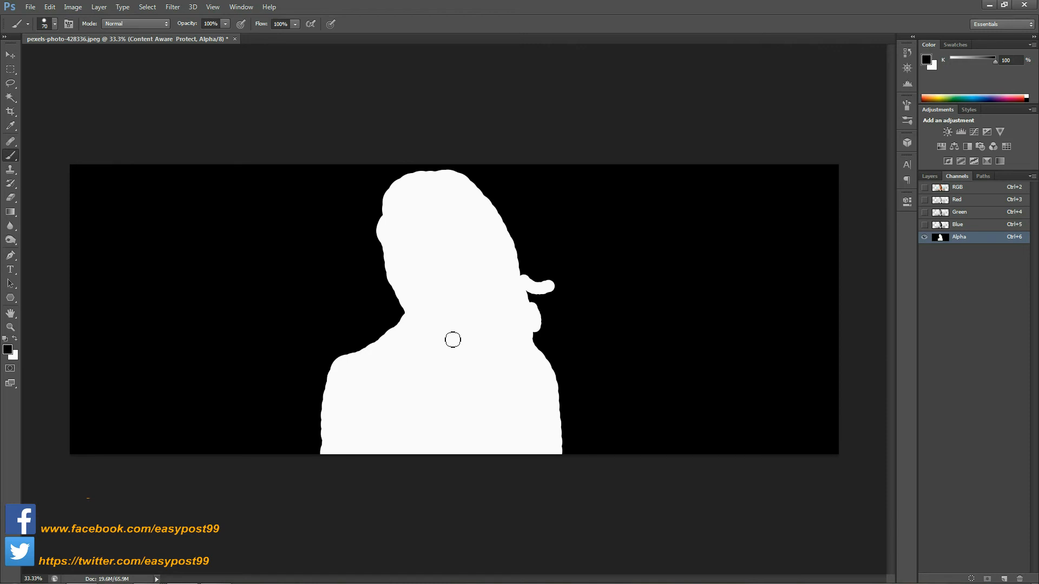
Return to the RGB composite and load the Content Aware Protect layer's pixels as a selection
{"action": "left_click", "coordinate": [969, 189]}
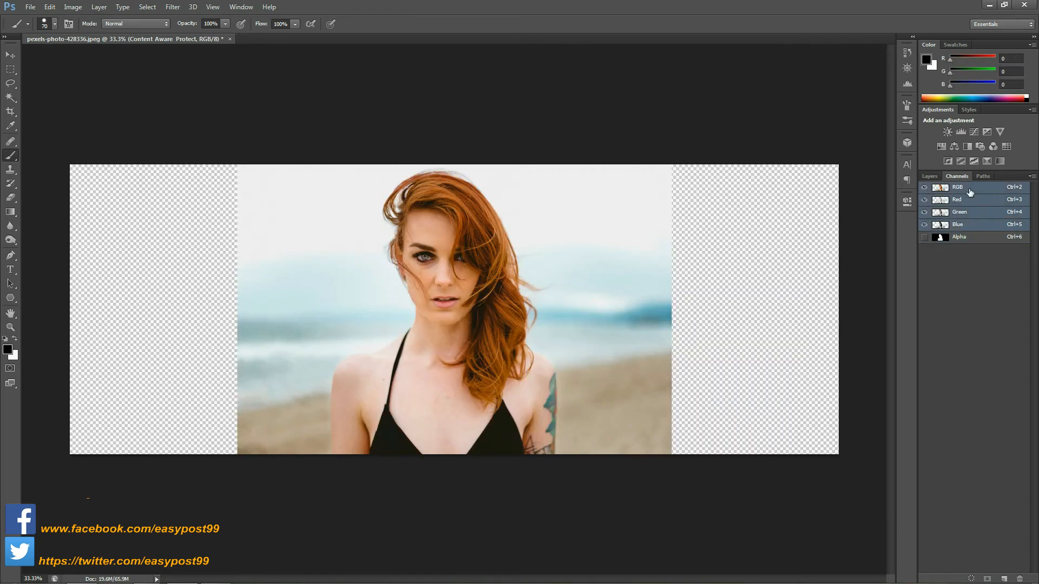
{"action": "left_click", "coordinate": [930, 177]}
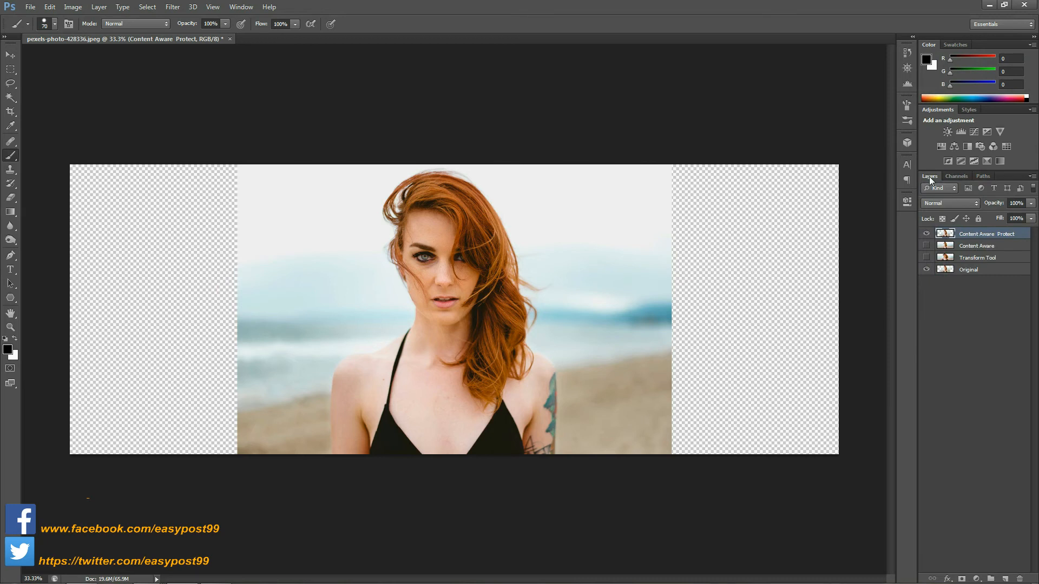
{"action": "left_click", "coordinate": [948, 234], "text": "ctrl"}
Widen the photo to 176.98% with Content-Aware Scale, protecting the Alpha channel, and clear the selection
{"action": "left_click", "coordinate": [48, 8]}
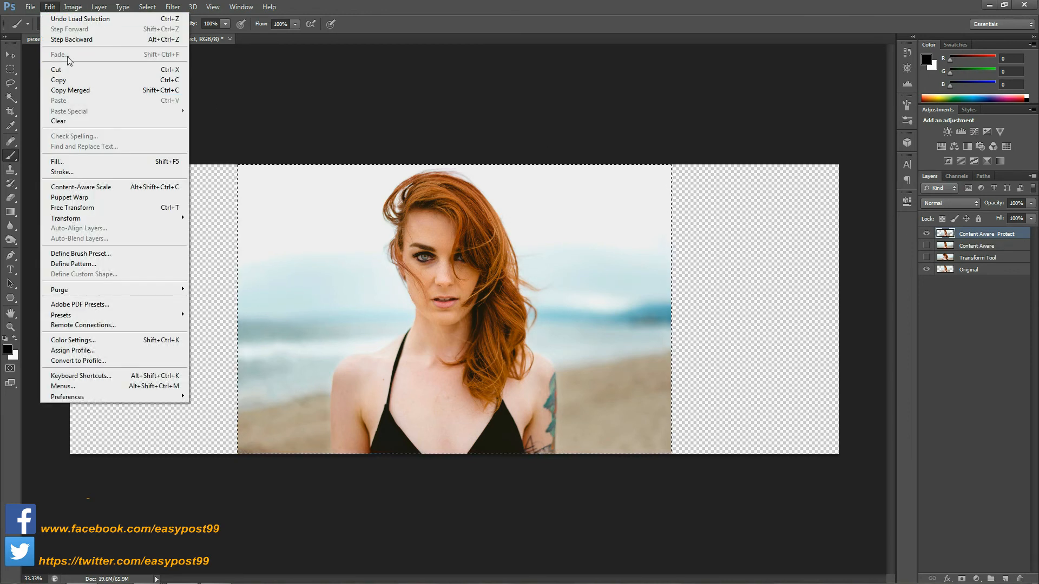
{"action": "left_click", "coordinate": [97, 186]}
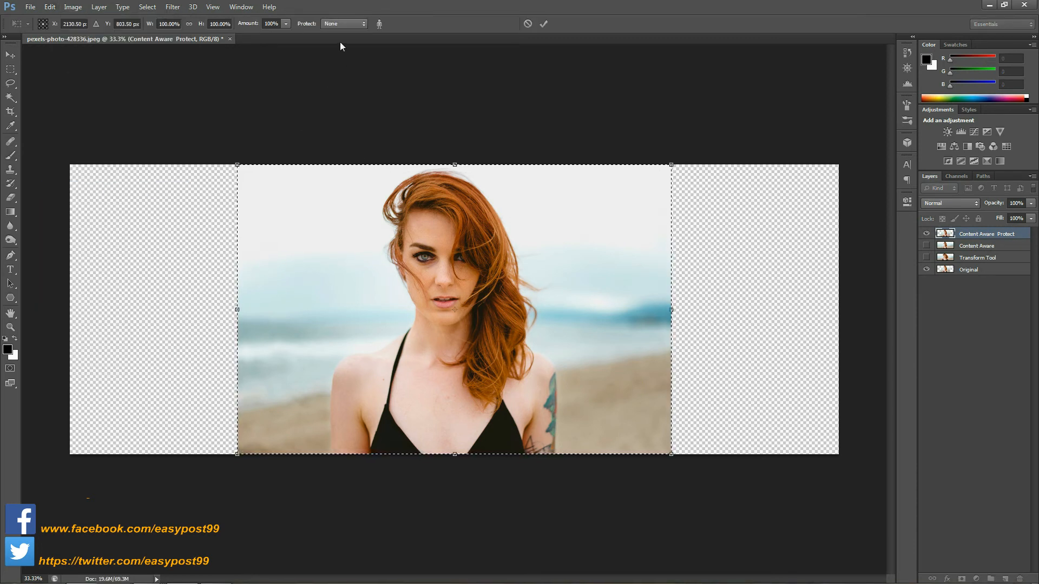
{"action": "left_click", "coordinate": [362, 23]}
{"action": "left_click_drag", "start_coordinate": [673, 310], "coordinate": [838, 320]}
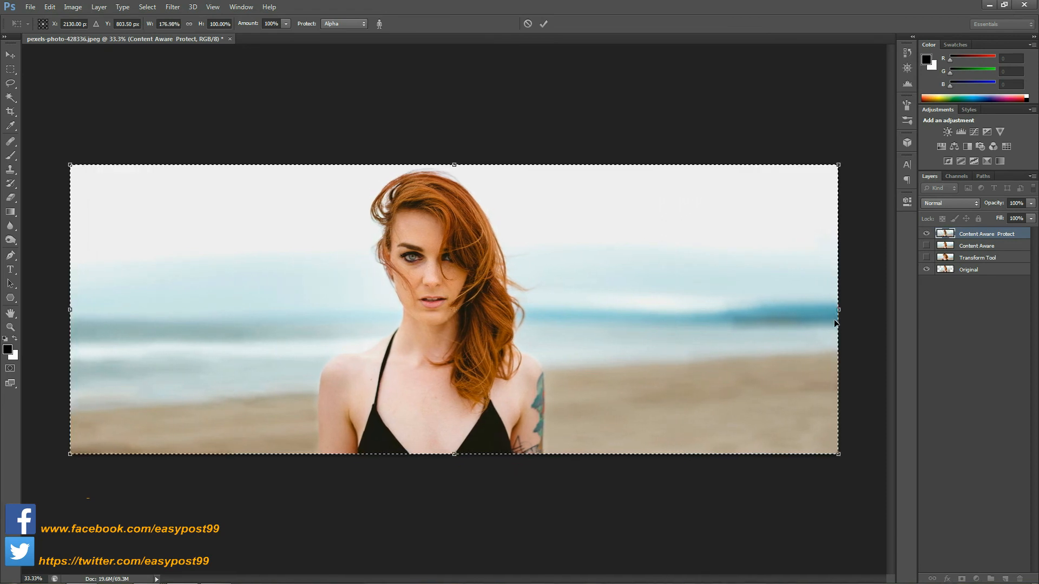
{"action": "left_click", "coordinate": [544, 24]}
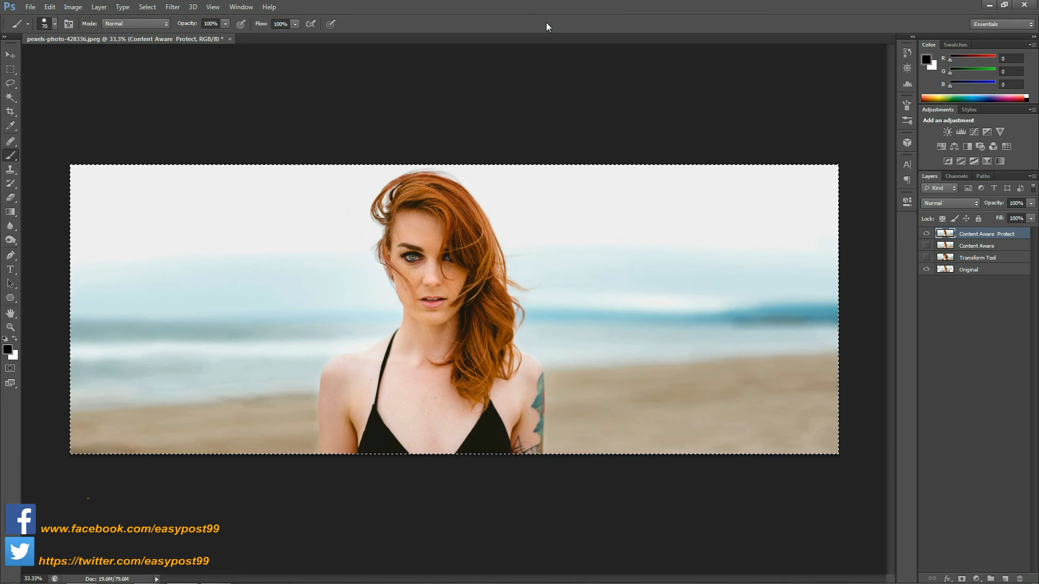
{"action": "key", "text": "ctrl+d"}
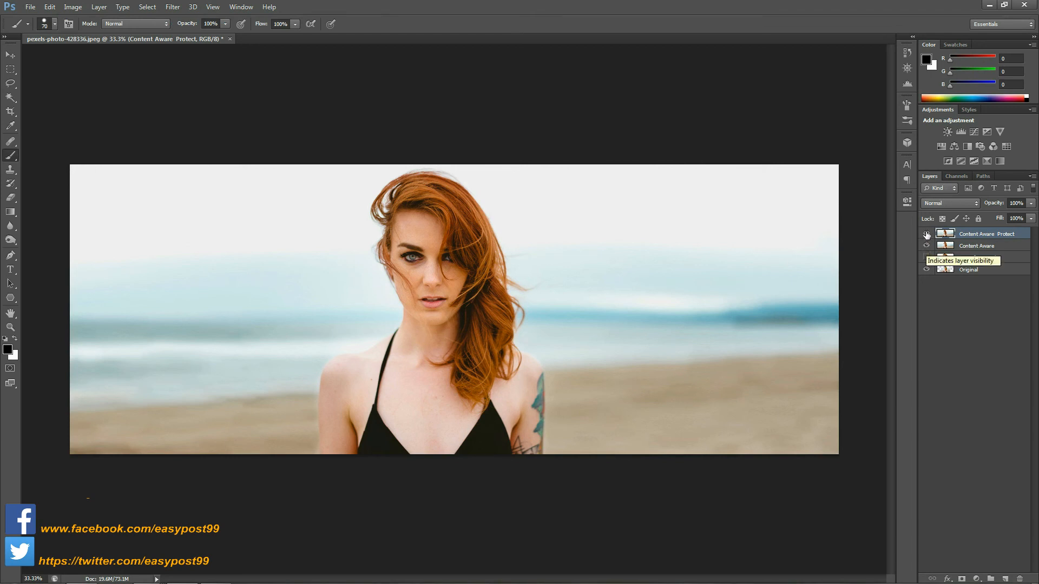
Toggle the Content Aware Protect layer's visibility to compare it with the Content Aware layer
{"action": "left_click", "coordinate": [926, 235]}
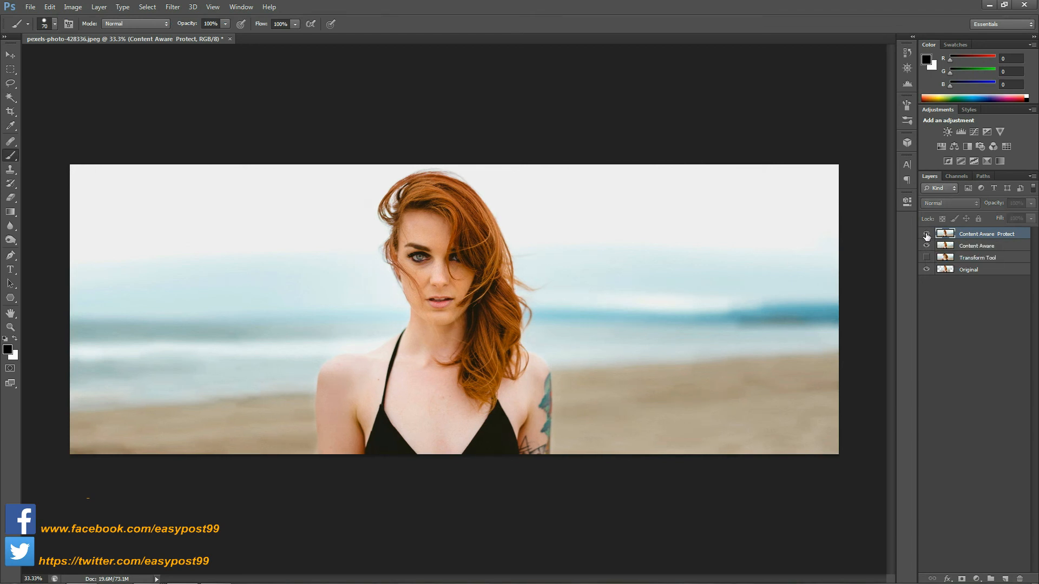
{"action": "left_click", "coordinate": [926, 234]}
{"action": "left_click", "coordinate": [926, 234]}
{"action": "left_click", "coordinate": [926, 234]}
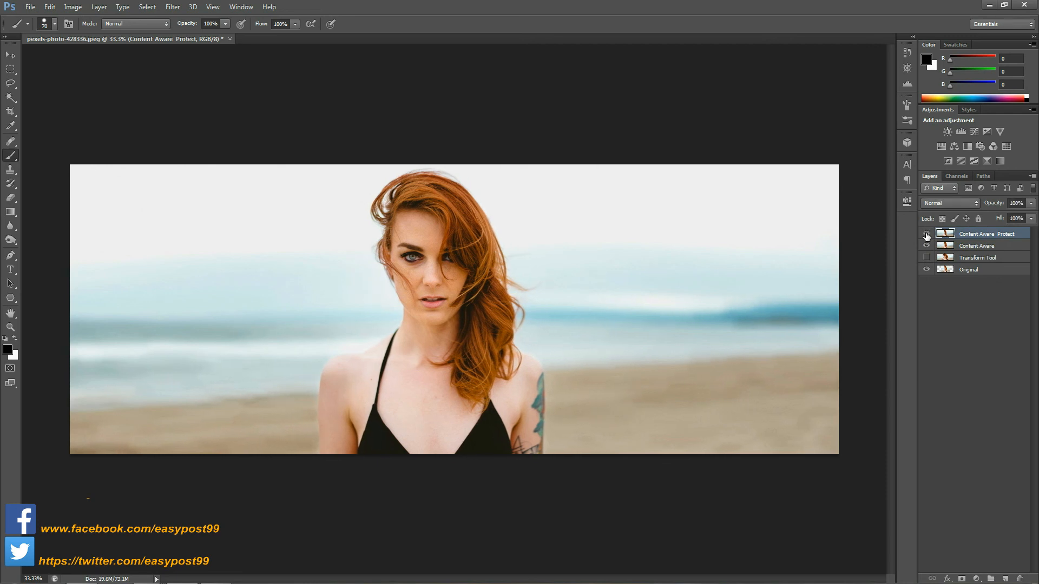
{"action": "left_click", "coordinate": [926, 235]}
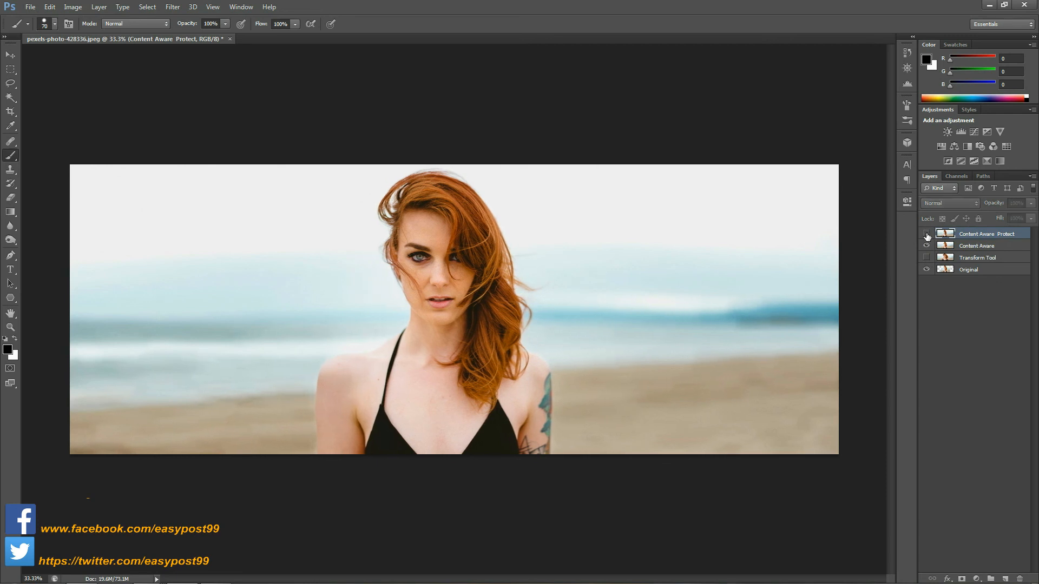
{"action": "left_click", "coordinate": [926, 234]}
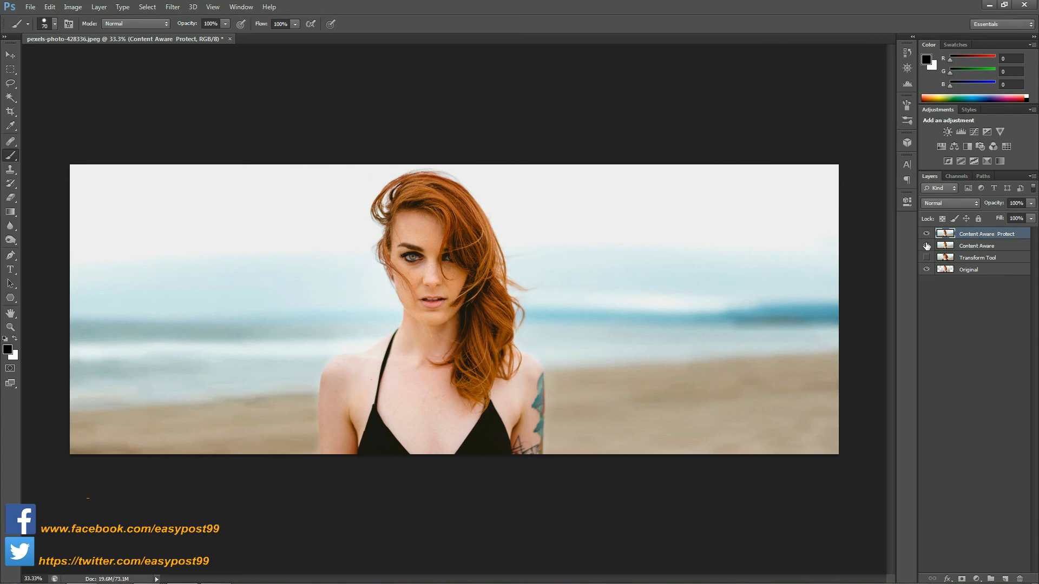
Hide the Content Aware layer and toggle the Content Aware Protect layer to compare the protected result with the original
{"action": "left_click", "coordinate": [926, 246]}
{"action": "left_click", "coordinate": [926, 234]}
{"action": "left_click", "coordinate": [926, 234]}
{"action": "left_click", "coordinate": [926, 235]}
{"action": "left_click", "coordinate": [926, 234]}
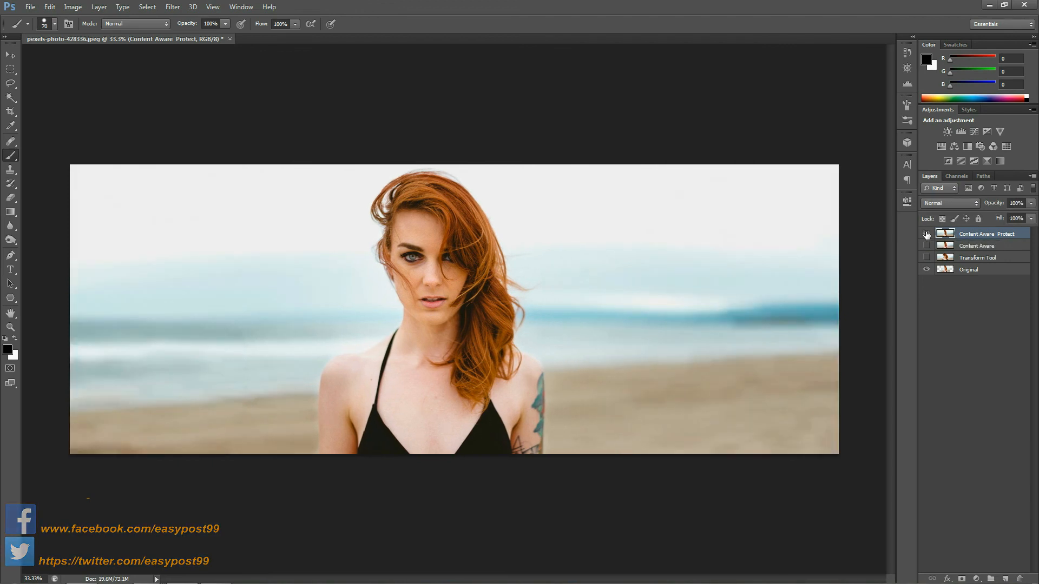
{"action": "left_click", "coordinate": [926, 235]}
{"action": "left_click", "coordinate": [926, 234]}
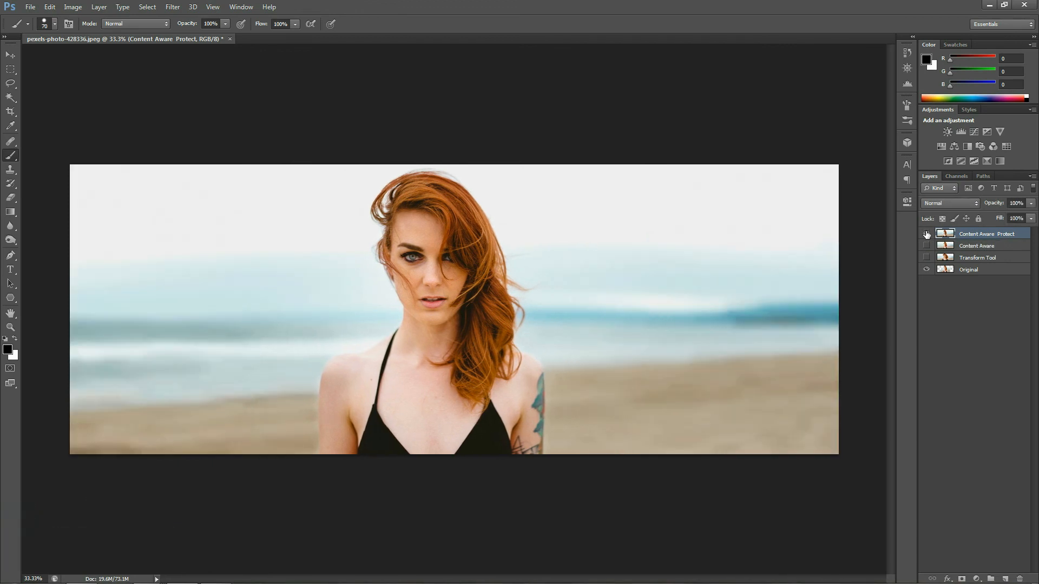